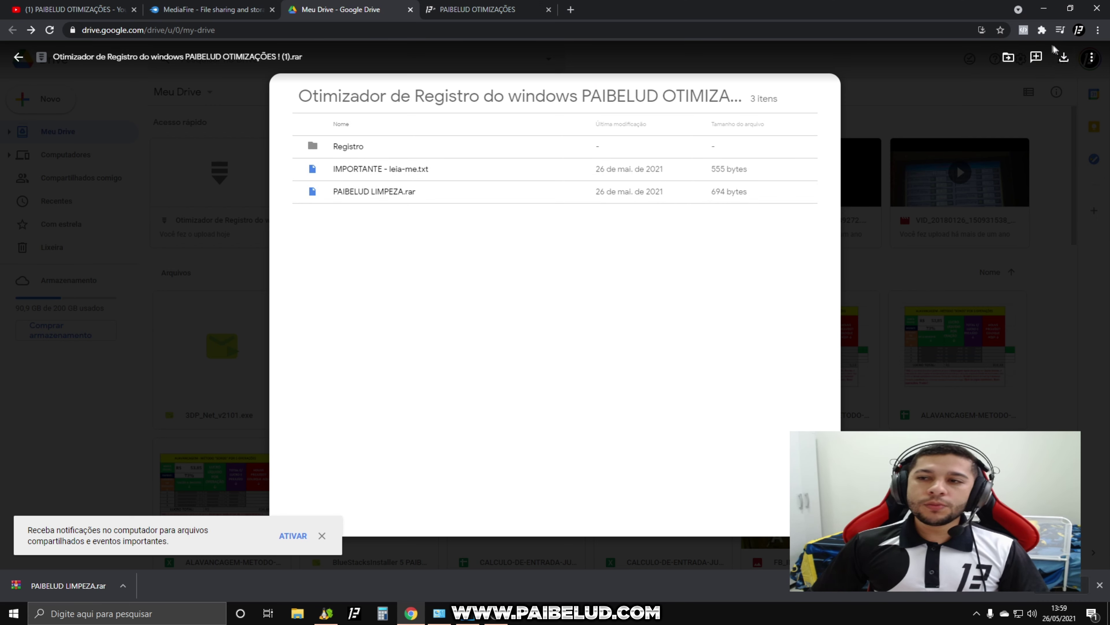
Download the Otimizador de Registro do windows archive from Google Drive and open it in WinRAR.
{"action": "left_click", "coordinate": [1066, 63]}
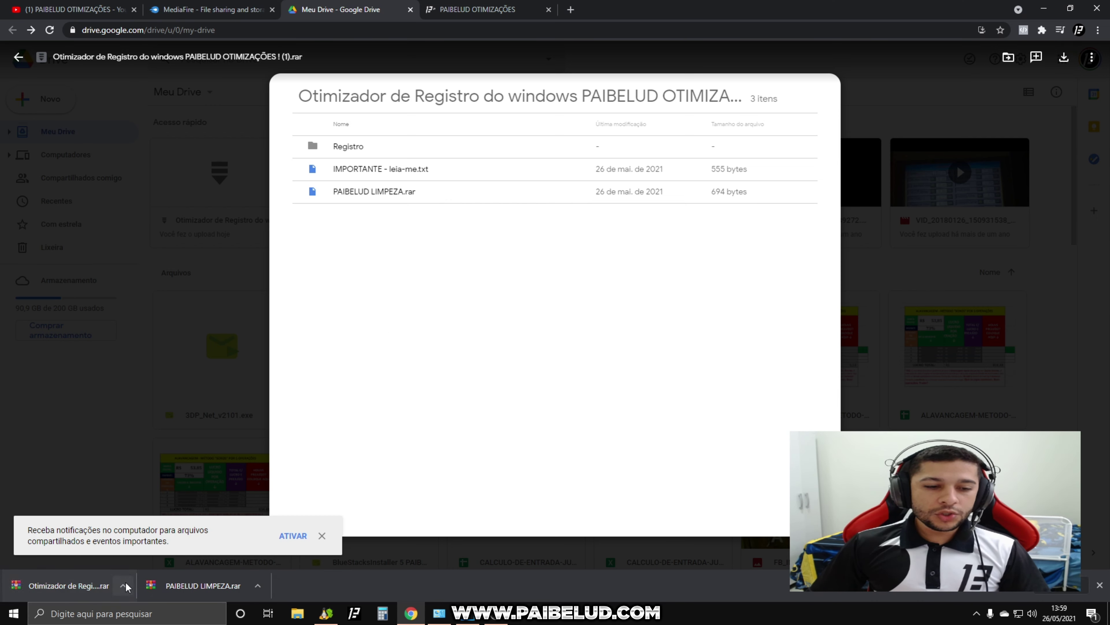
{"action": "left_click", "coordinate": [125, 586]}
{"action": "left_click", "coordinate": [181, 512]}
Extract the archive's folder and two files to the Área de Trabalho, replacing all existing files, and return to the desktop.
{"action": "left_click_drag", "start_coordinate": [107, 225], "coordinate": [54, 141]}
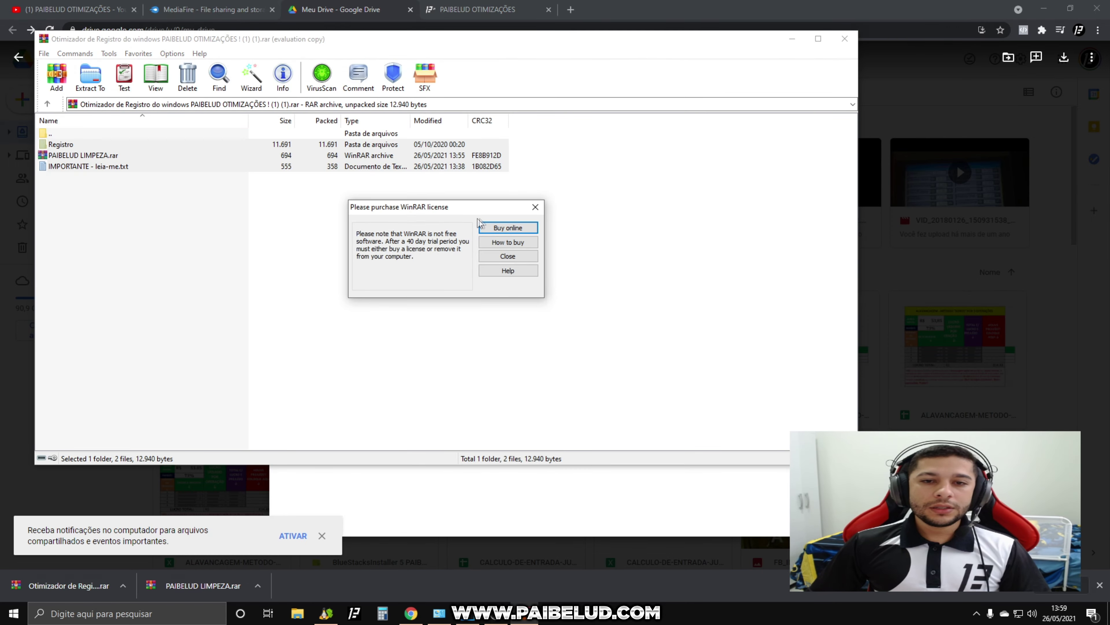
{"action": "key", "text": "Escape"}
{"action": "left_click", "coordinate": [88, 76]}
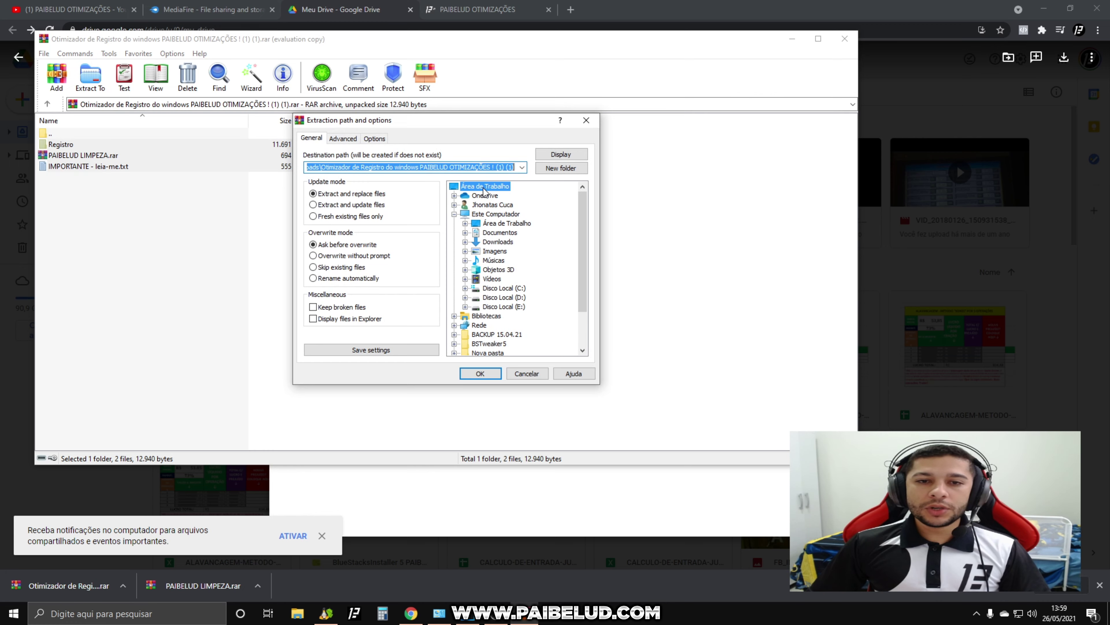
{"action": "left_click", "coordinate": [479, 369]}
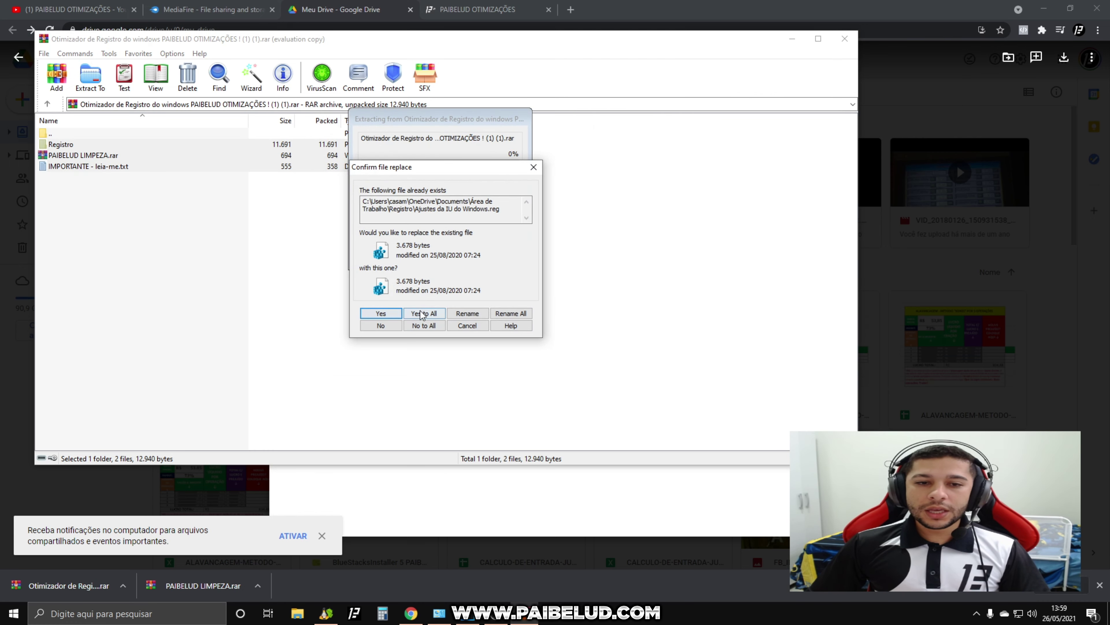
{"action": "left_click", "coordinate": [422, 312]}
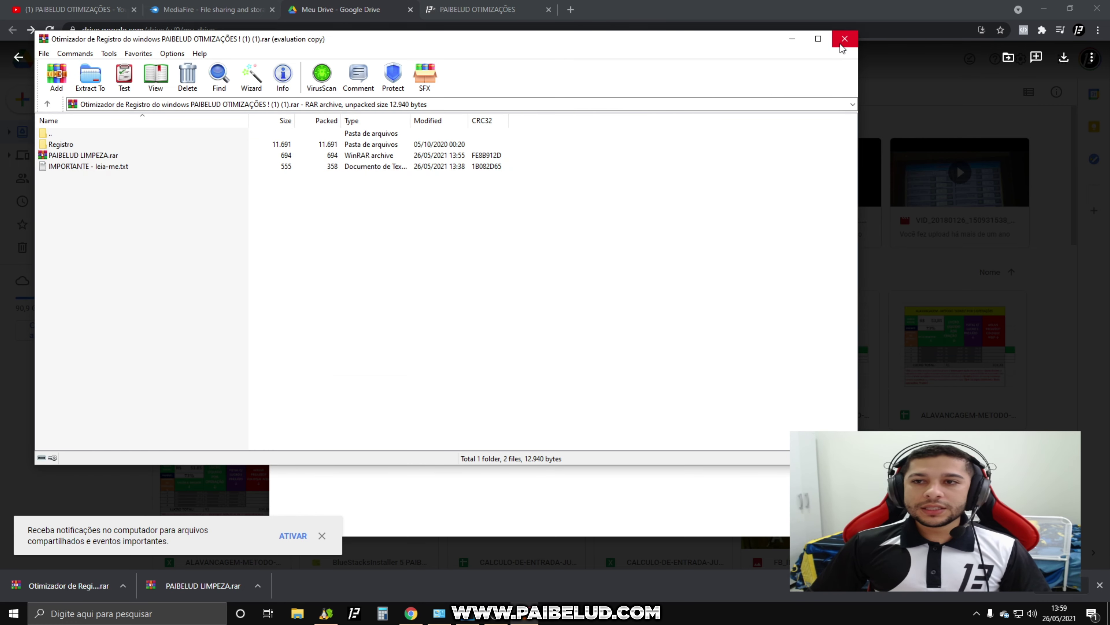
{"action": "left_click", "coordinate": [844, 38]}
{"action": "left_click", "coordinate": [1044, 9]}
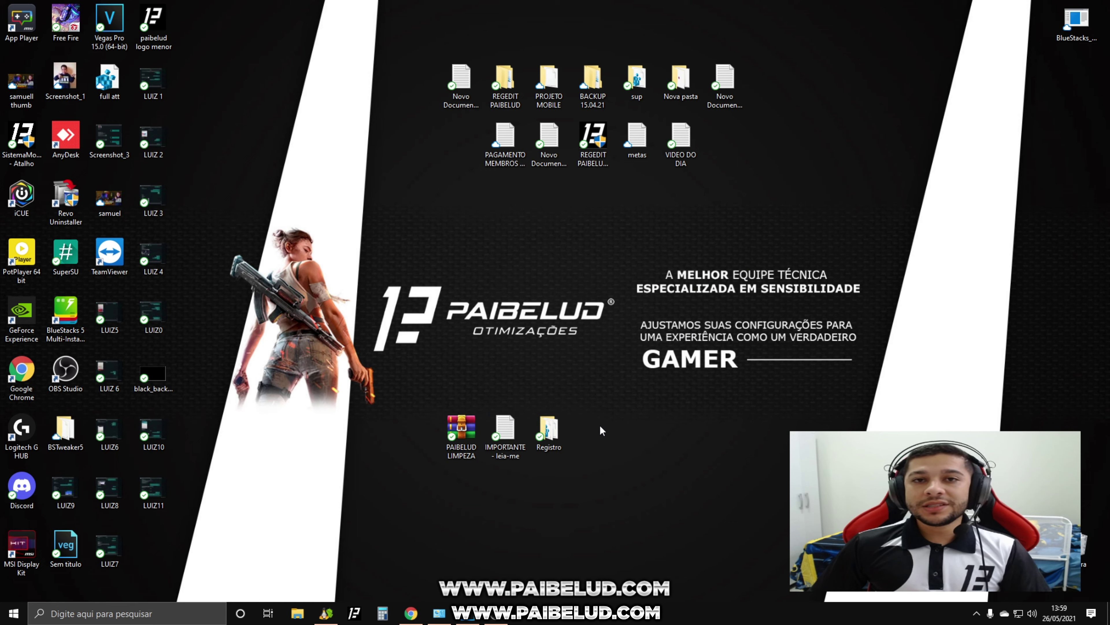
{"action": "left_click_drag", "start_coordinate": [638, 396], "coordinate": [381, 465]}
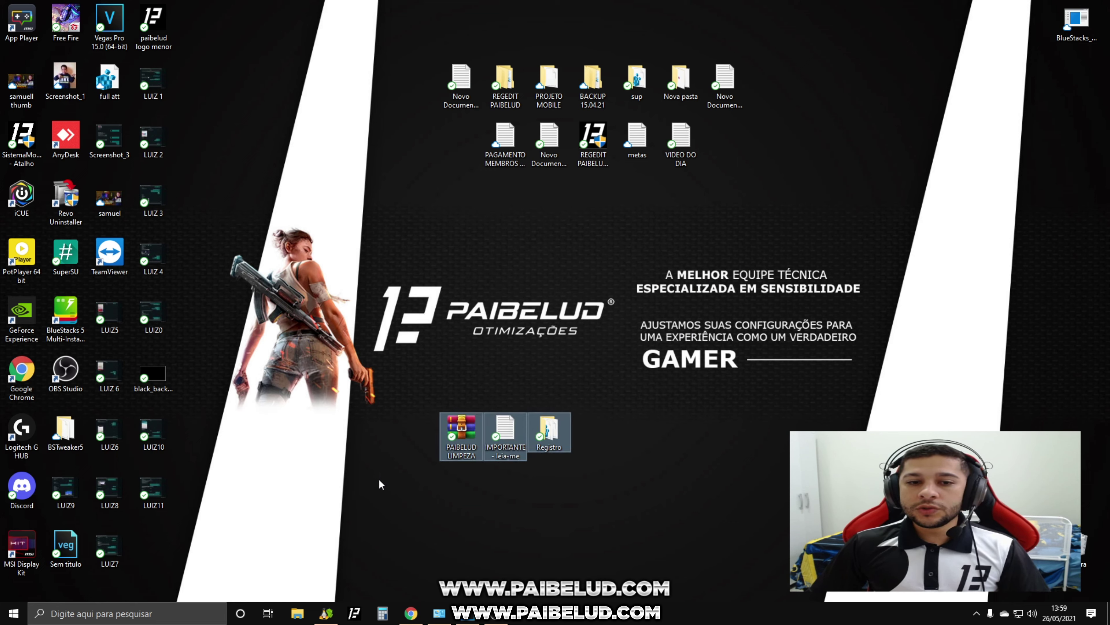
{"action": "left_click", "coordinate": [374, 474]}
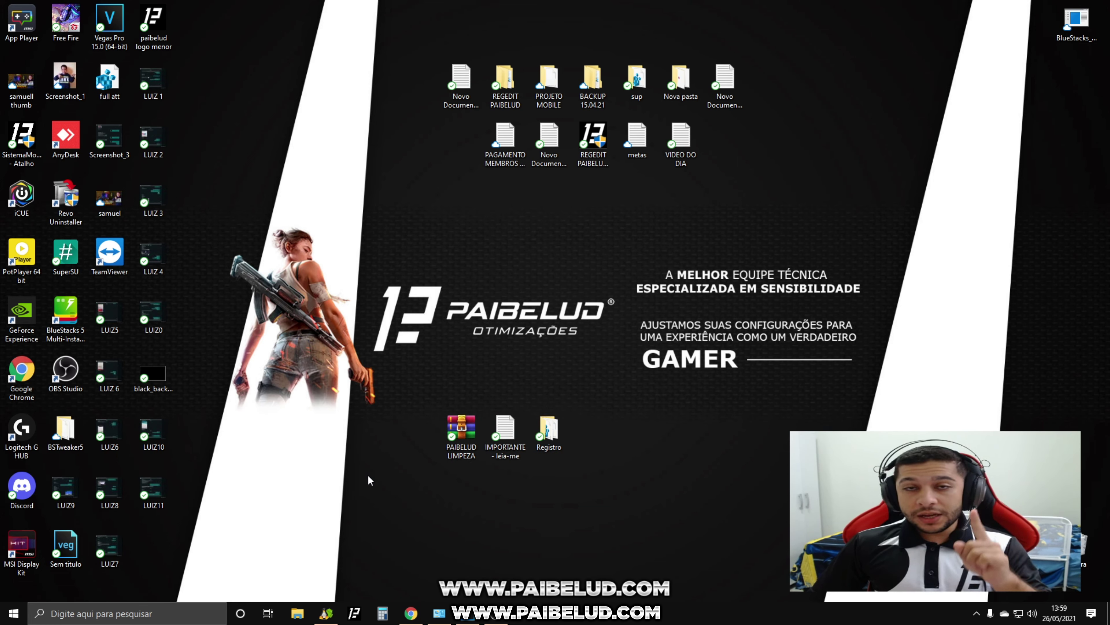
Switch to Chrome, search the web for WINRAR and open the official win-rar.com site.
{"action": "left_click", "coordinate": [410, 613]}
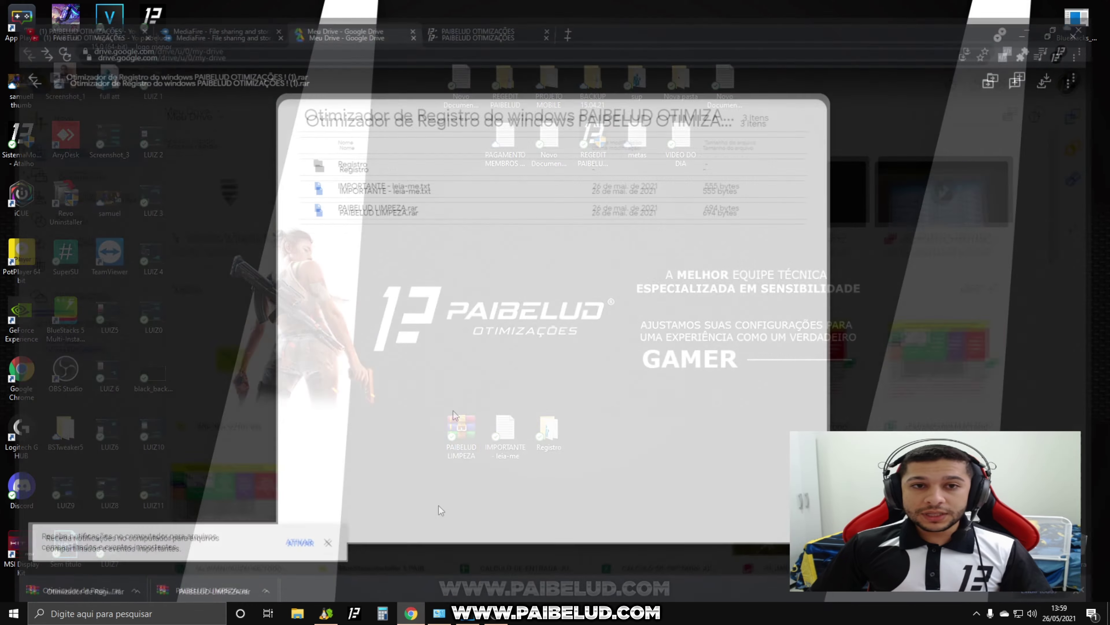
{"action": "left_click", "coordinate": [364, 33]}
{"action": "type", "text": "WINRAR"}
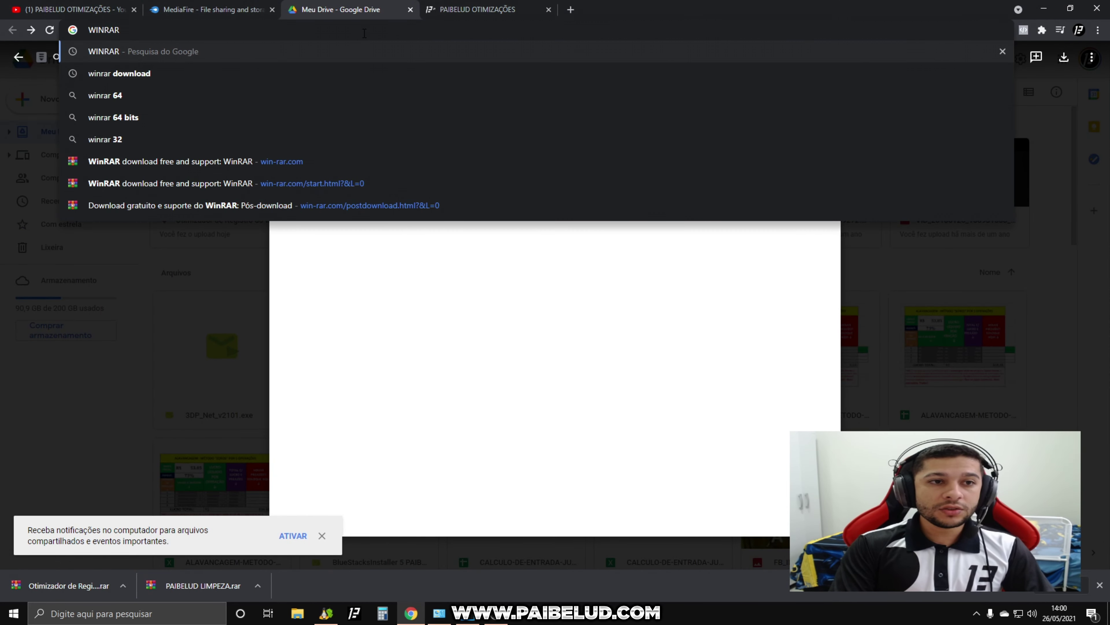
{"action": "key", "text": "Return"}
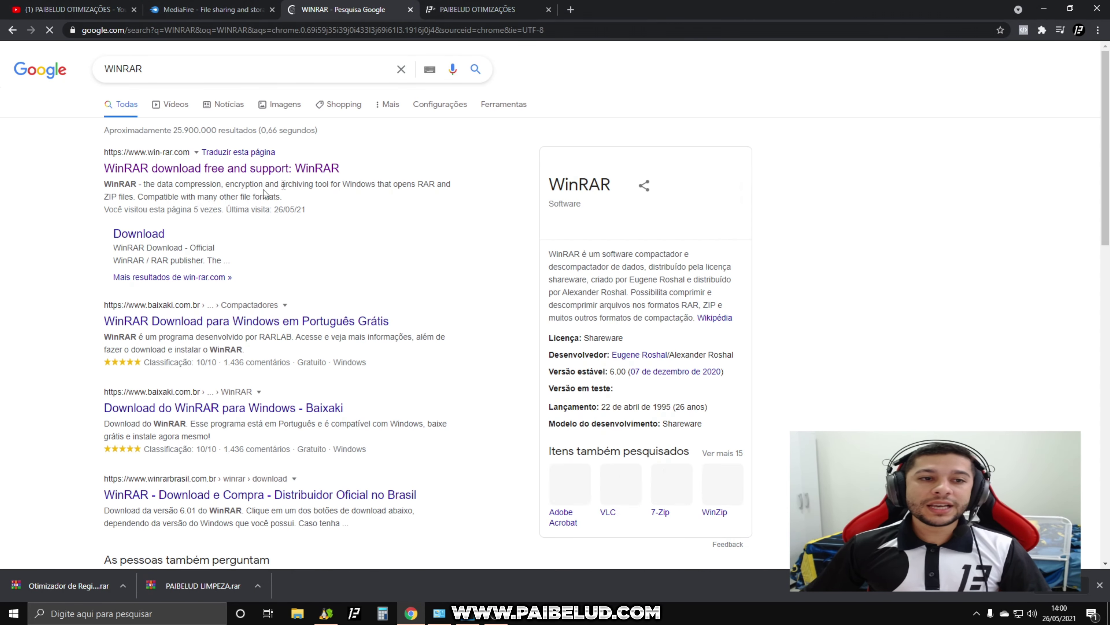
{"action": "left_click", "coordinate": [219, 169]}
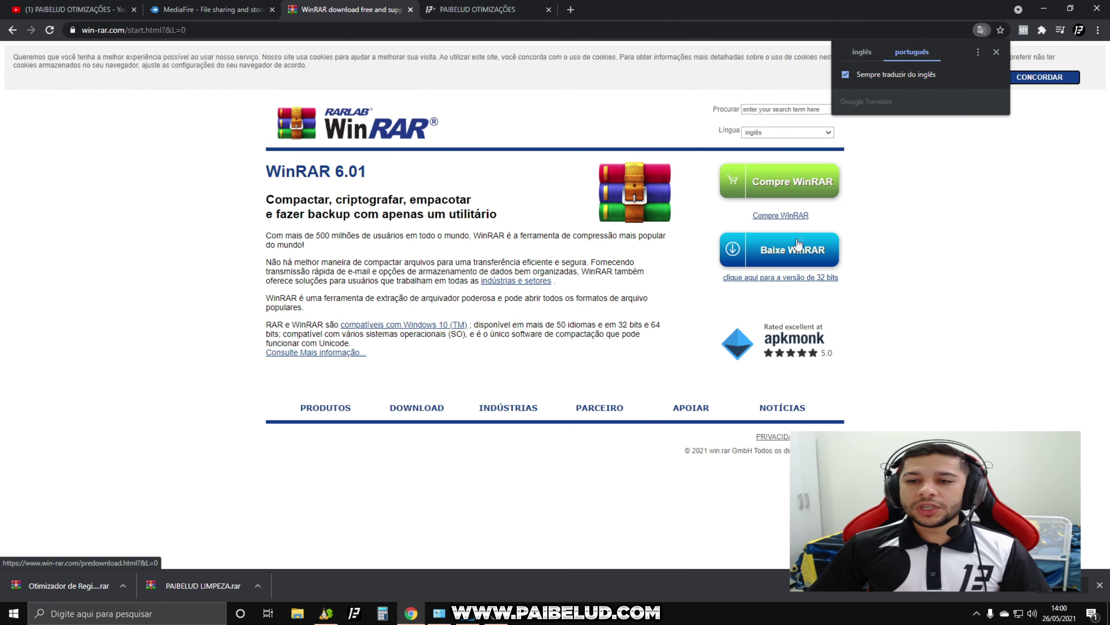
Download the WinRAR 6.01 installer, install it in C:\Program Files\WinRAR, and return to the desktop.
{"action": "left_click", "coordinate": [785, 258]}
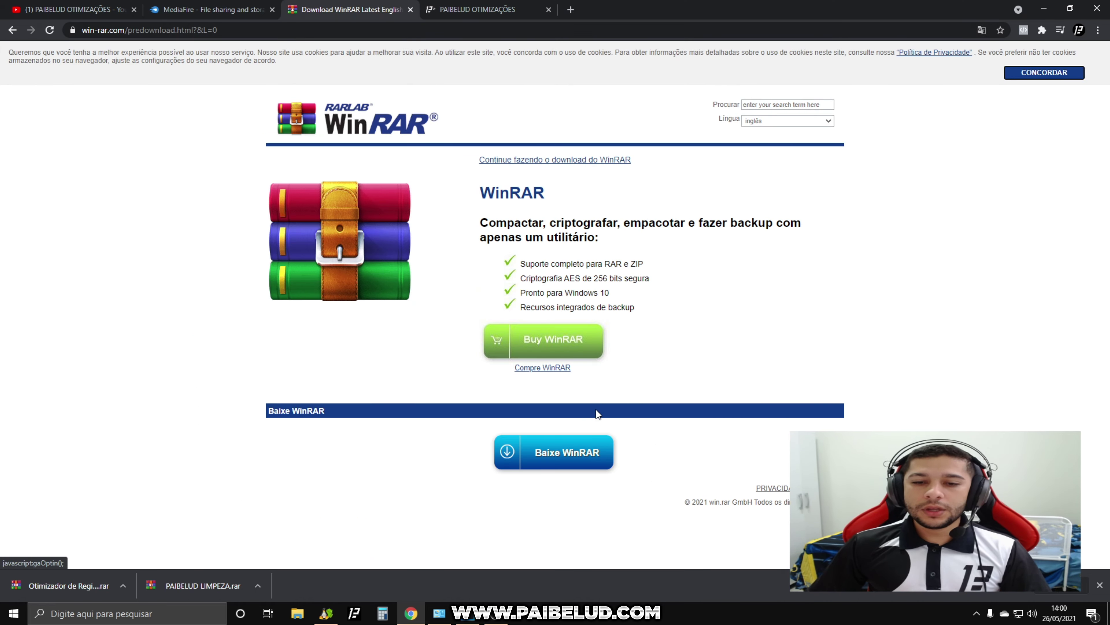
{"action": "left_click", "coordinate": [564, 458]}
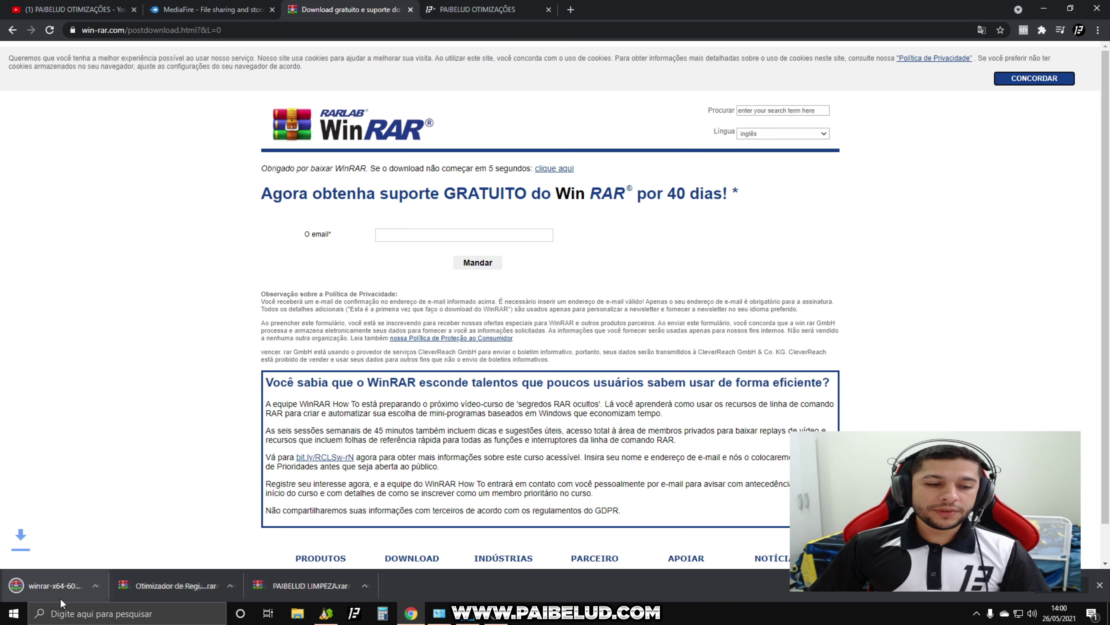
{"action": "left_click", "coordinate": [49, 590]}
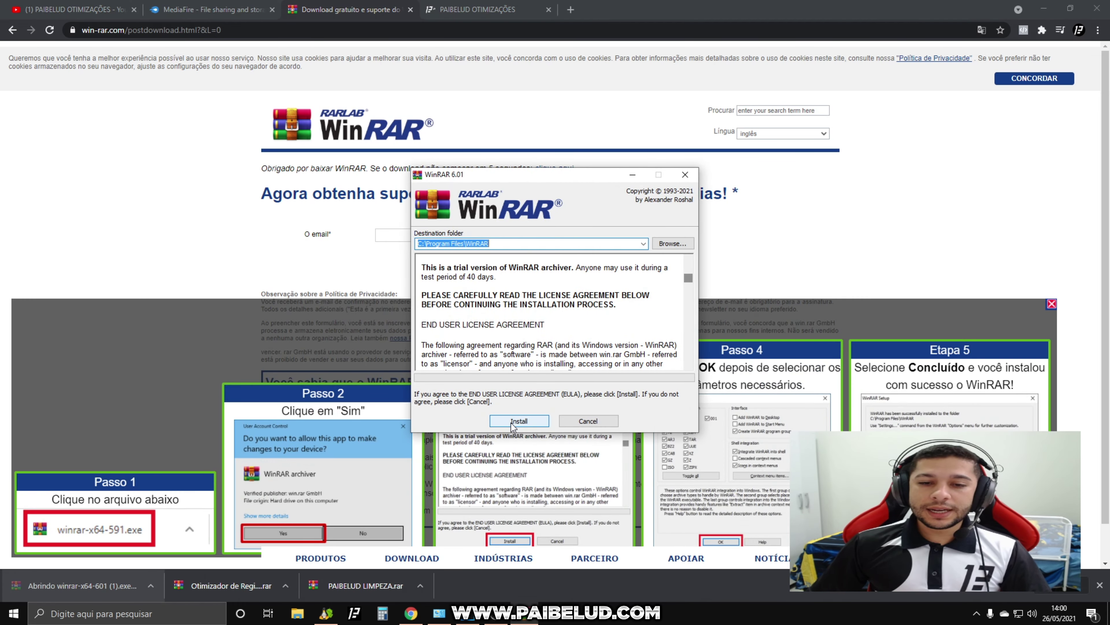
{"action": "left_click", "coordinate": [514, 421]}
{"action": "left_click", "coordinate": [519, 414]}
{"action": "left_click", "coordinate": [546, 412]}
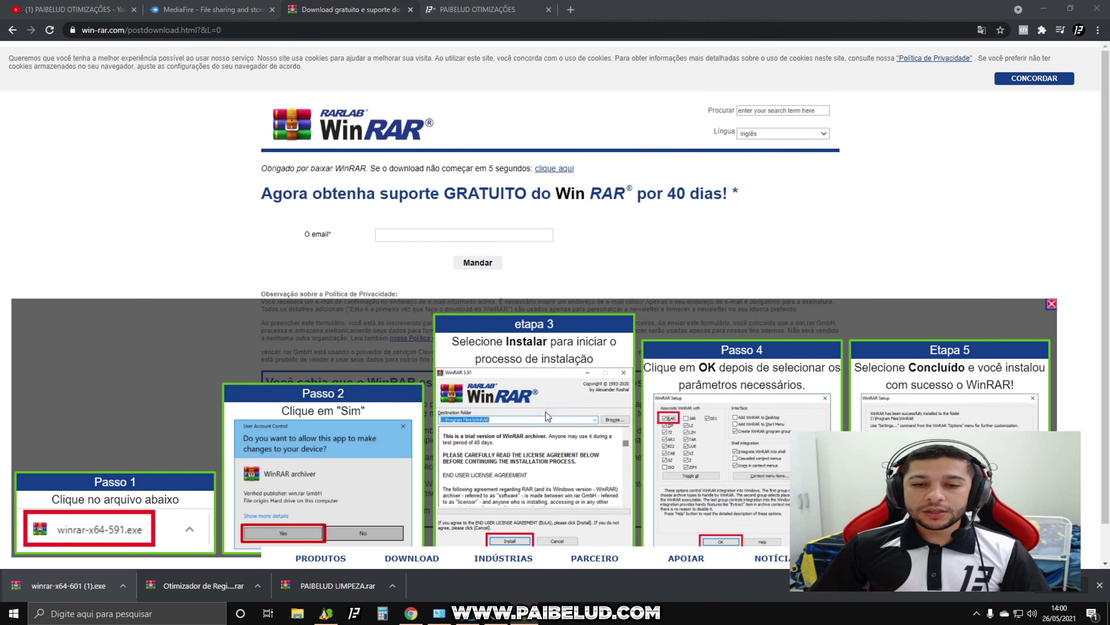
{"action": "left_click", "coordinate": [1043, 6]}
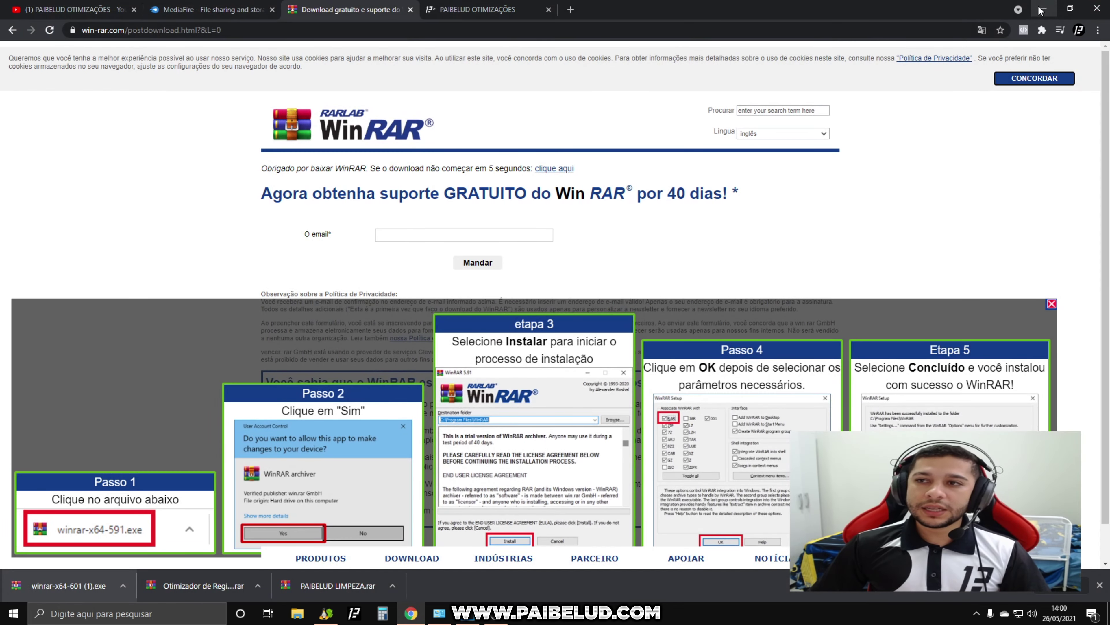
{"action": "left_click", "coordinate": [1043, 8]}
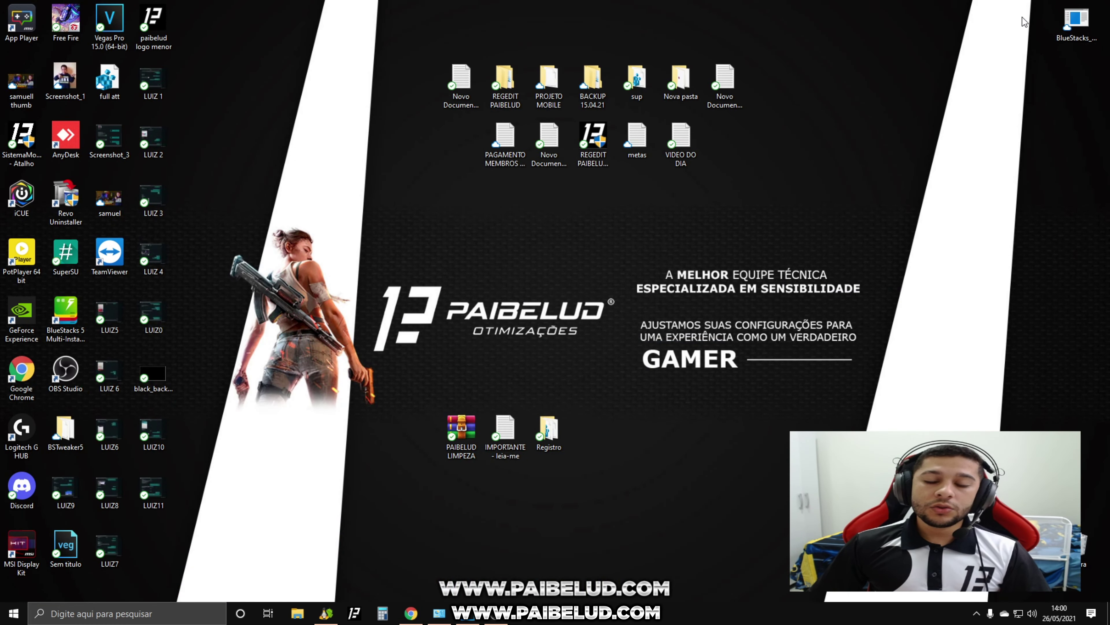
Open the extracted Registro folder on the desktop.
{"action": "left_click_drag", "start_coordinate": [687, 394], "coordinate": [568, 508]}
{"action": "left_click_drag", "start_coordinate": [649, 399], "coordinate": [554, 444]}
{"action": "double_click", "coordinate": [554, 444]}
Review the registry entry files in the Registro folder, from Ajustes da IU do Windows to Prioridade CPU.
{"action": "left_click_drag", "start_coordinate": [443, 334], "coordinate": [106, 58]}
{"action": "left_click_drag", "start_coordinate": [264, 277], "coordinate": [120, 36]}
{"action": "left_click_drag", "start_coordinate": [372, 315], "coordinate": [107, 71]}
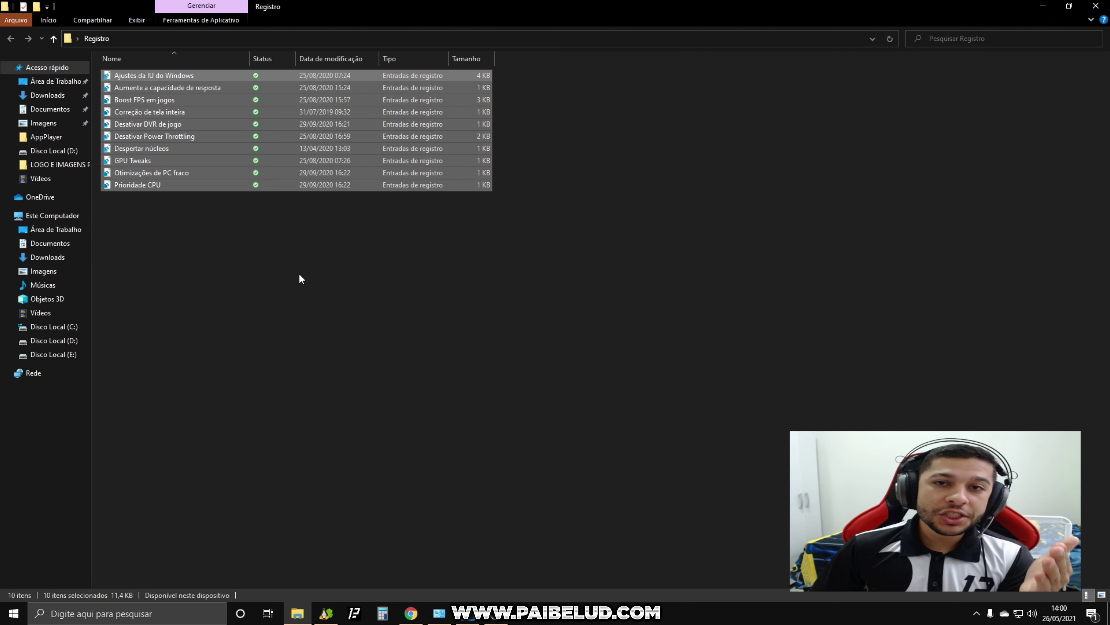
{"action": "left_click_drag", "start_coordinate": [274, 271], "coordinate": [107, 65]}
{"action": "left_click_drag", "start_coordinate": [192, 278], "coordinate": [102, 70]}
{"action": "left_click_drag", "start_coordinate": [191, 258], "coordinate": [115, 75]}
{"action": "left_click_drag", "start_coordinate": [286, 319], "coordinate": [132, 66]}
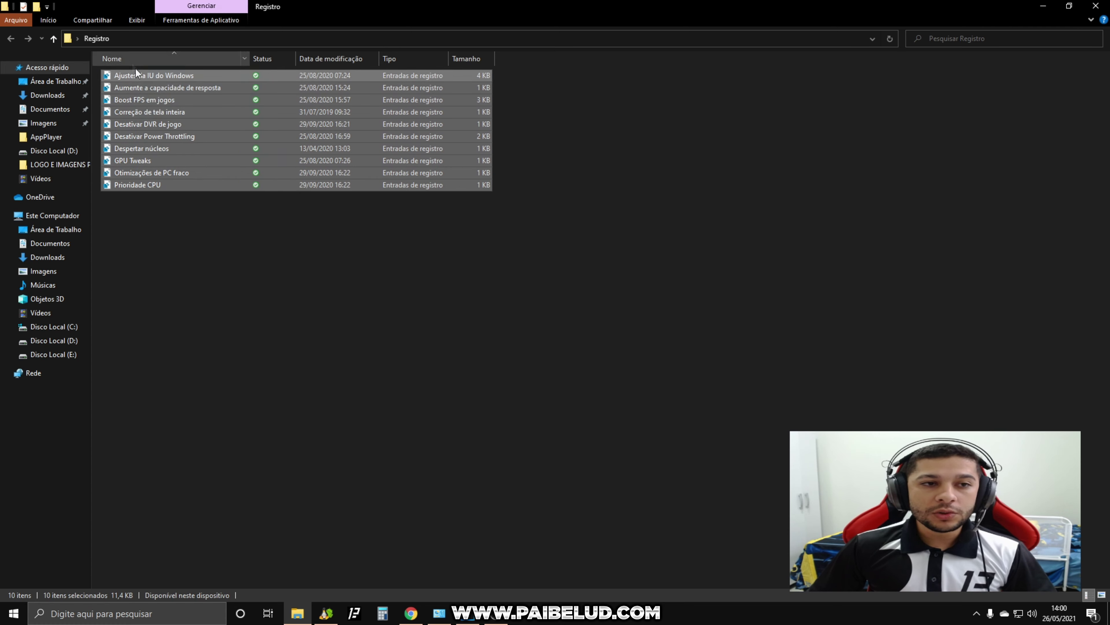
{"action": "left_click_drag", "start_coordinate": [367, 308], "coordinate": [101, 76]}
{"action": "left_click", "coordinate": [214, 288]}
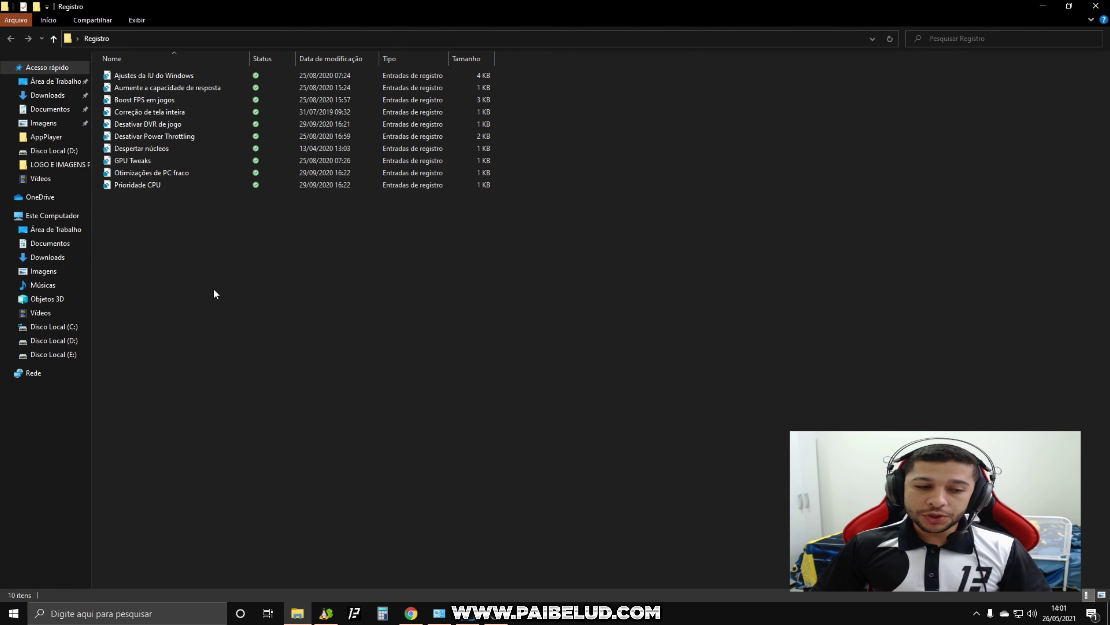
Open the Painel de Controle and display its items as Ícones grandes.
{"action": "key", "text": "super"}
{"action": "type", "text": "PAINEL"}
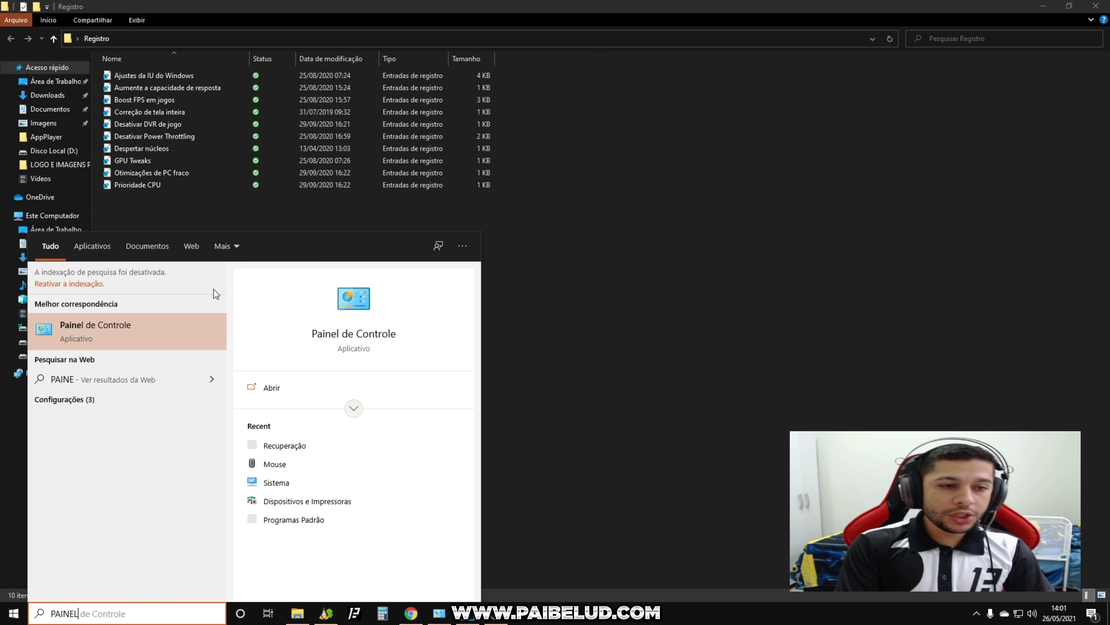
{"action": "key", "text": "Return"}
{"action": "left_click", "coordinate": [1055, 58]}
{"action": "left_click", "coordinate": [1018, 72]}
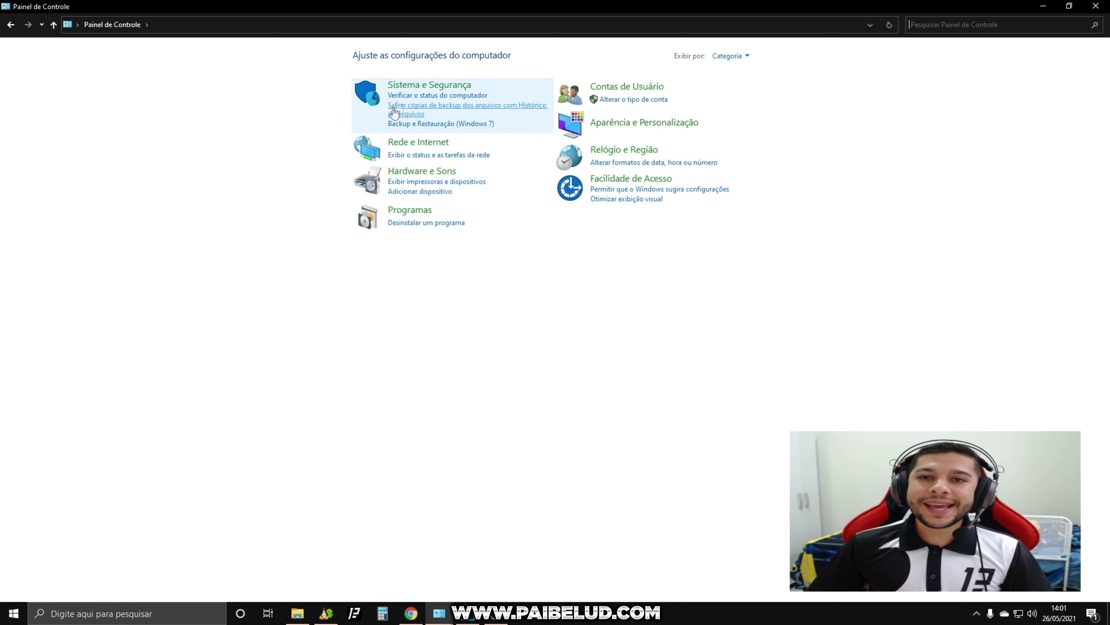
{"action": "left_click", "coordinate": [742, 57]}
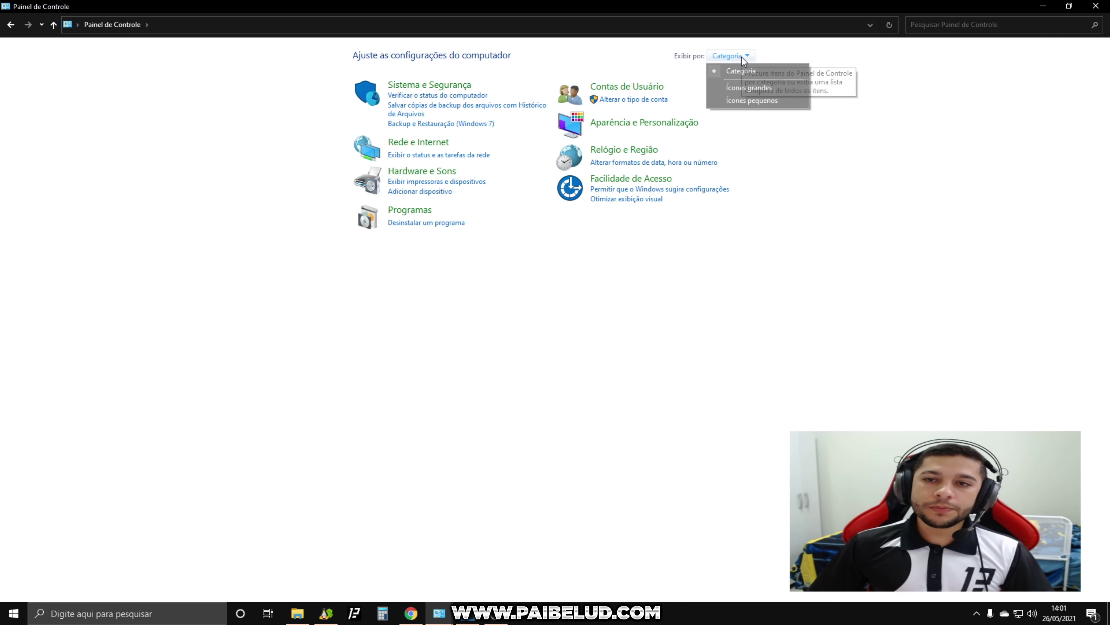
{"action": "left_click", "coordinate": [750, 88]}
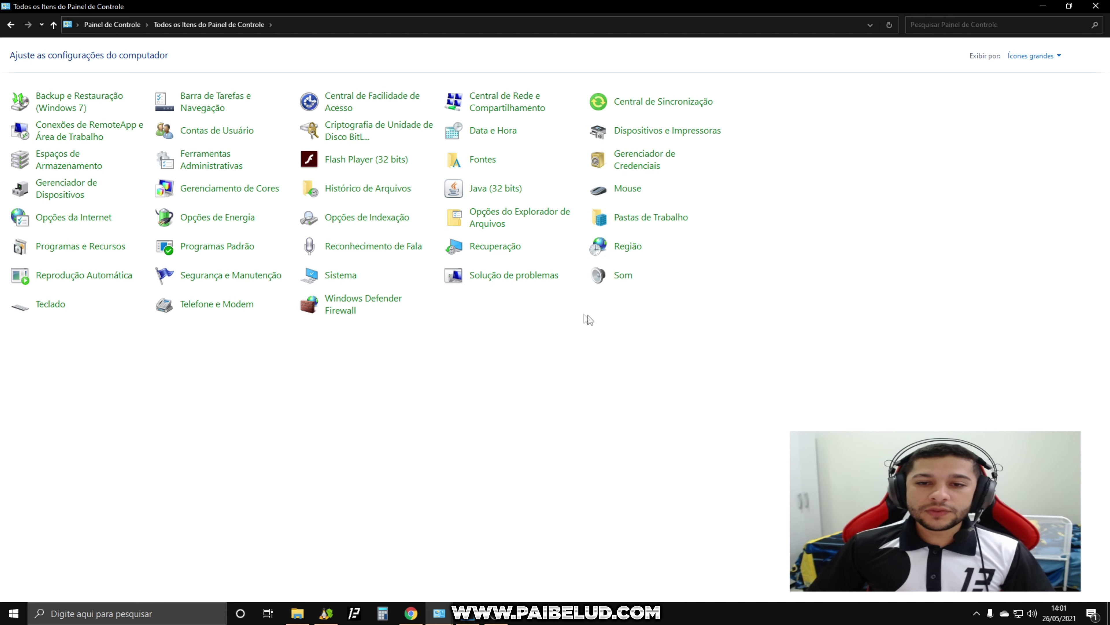
Open the System Restore configuration under Recuperação and keep system protection activated for Disco Local (C:).
{"action": "left_click", "coordinate": [489, 256]}
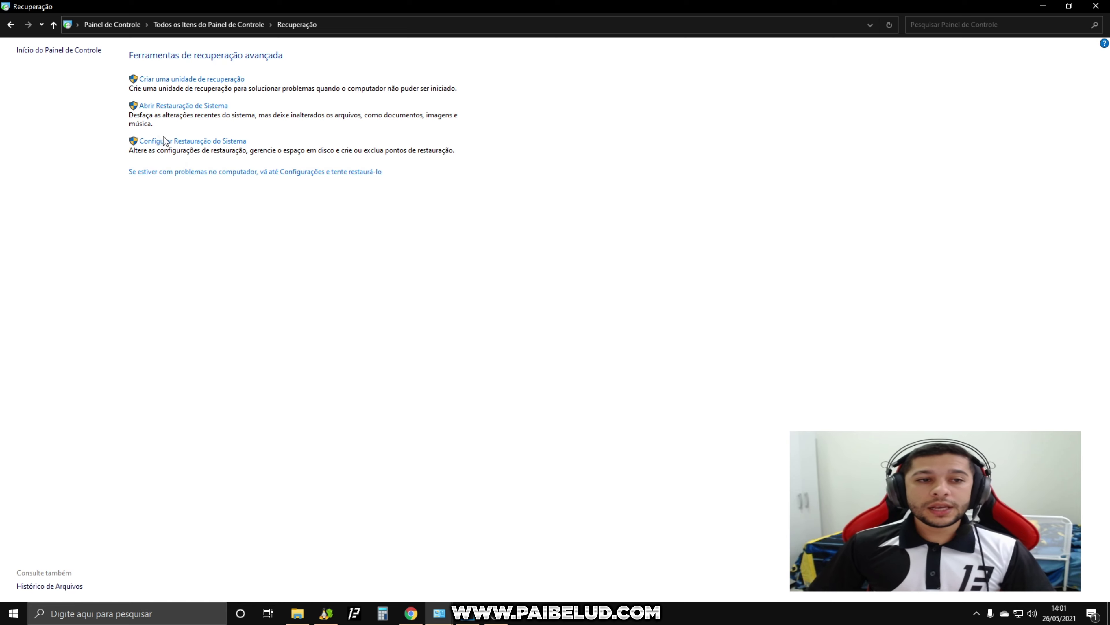
{"action": "left_click", "coordinate": [206, 143]}
{"action": "left_click", "coordinate": [210, 301]}
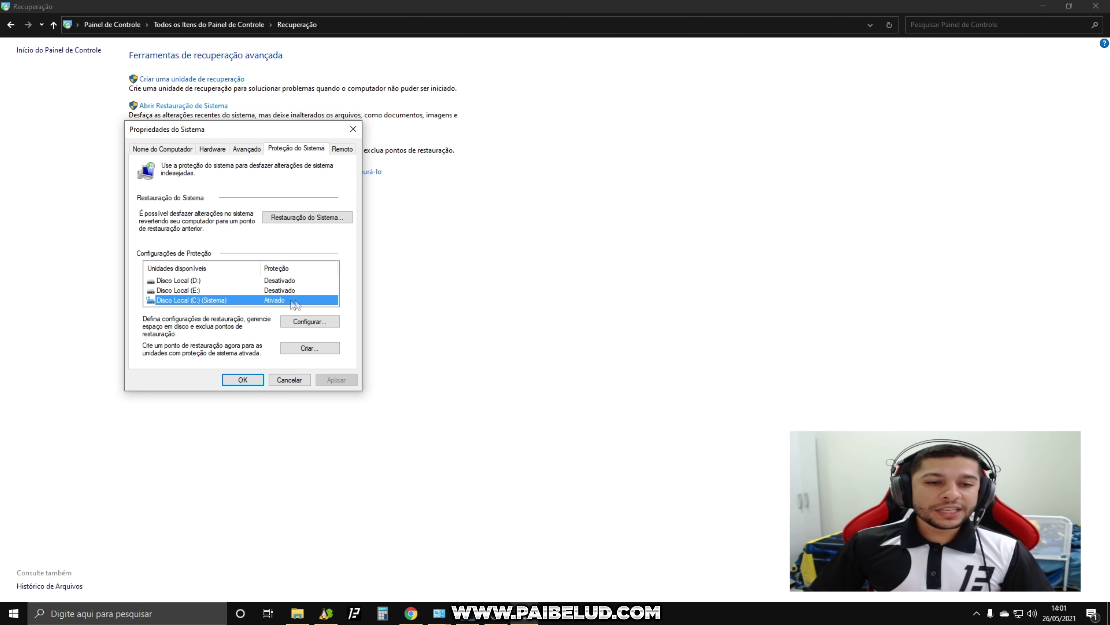
{"action": "left_click", "coordinate": [298, 321]}
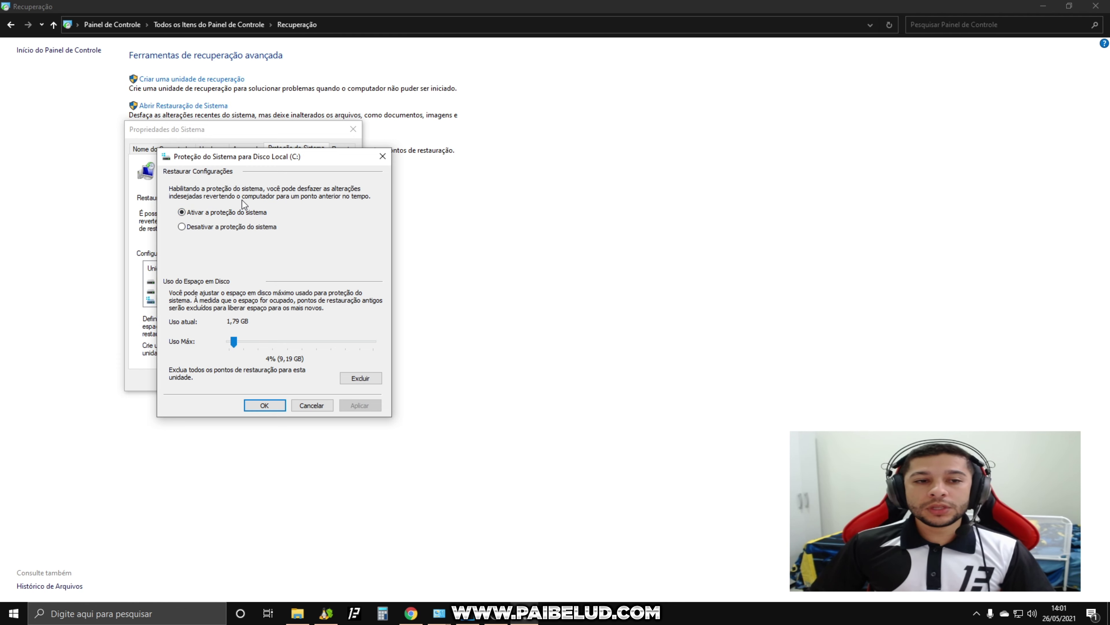
{"action": "left_click", "coordinate": [271, 405]}
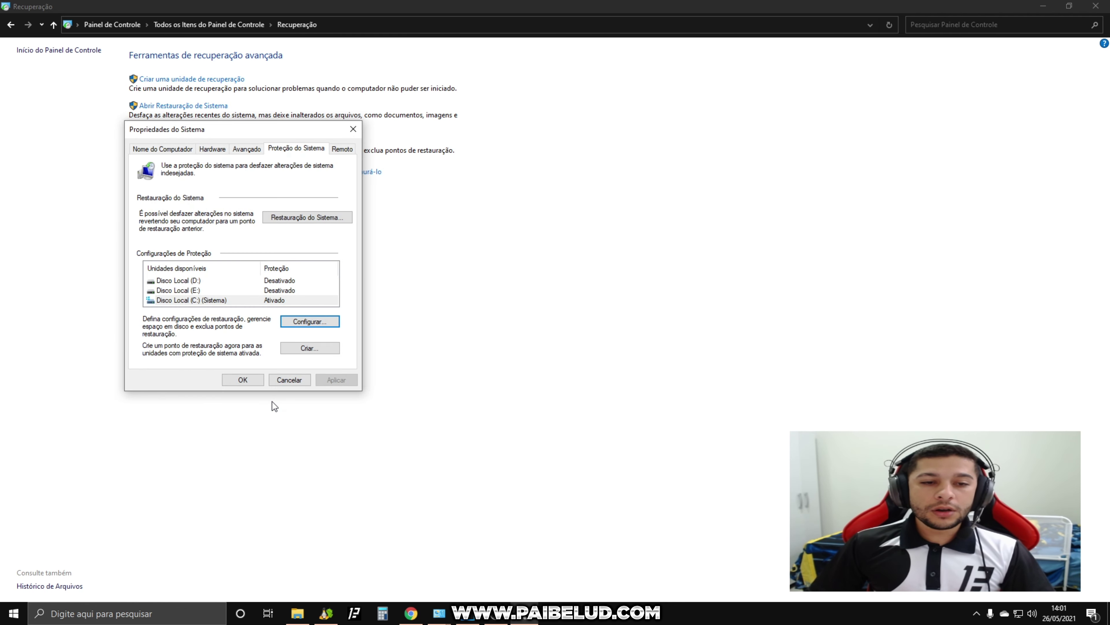
Create a restore point for Disco Local (C:) described as OTIMIZAÇÃO PAIBELUD and close the system properties.
{"action": "left_click", "coordinate": [223, 302]}
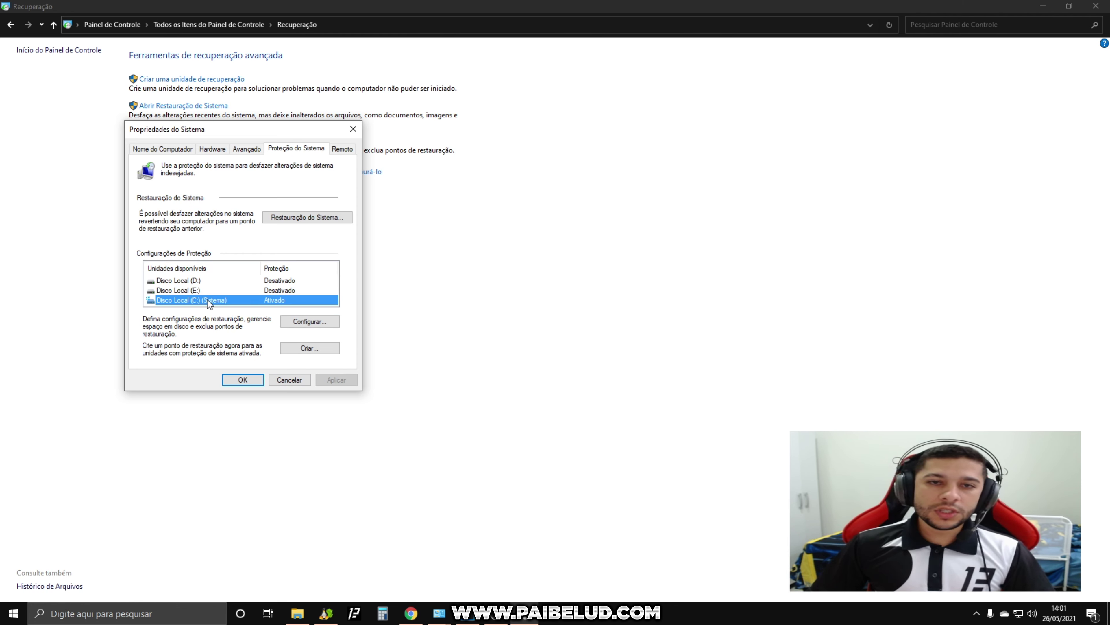
{"action": "left_click", "coordinate": [302, 348]}
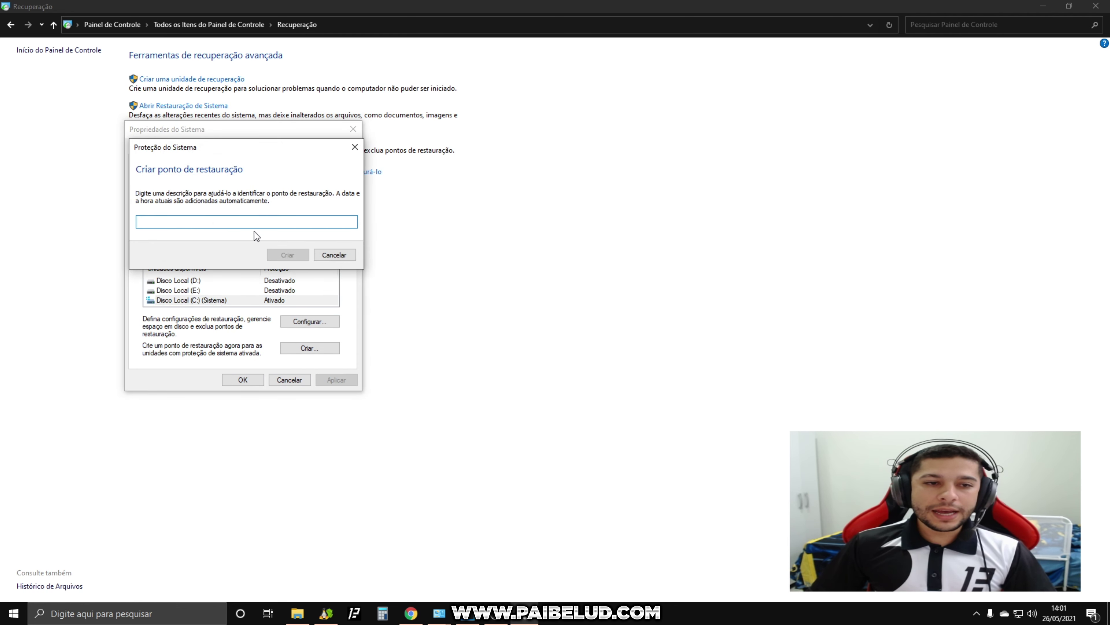
{"action": "type", "text": "OTIMIZAÇÃO PAIBELUD"}
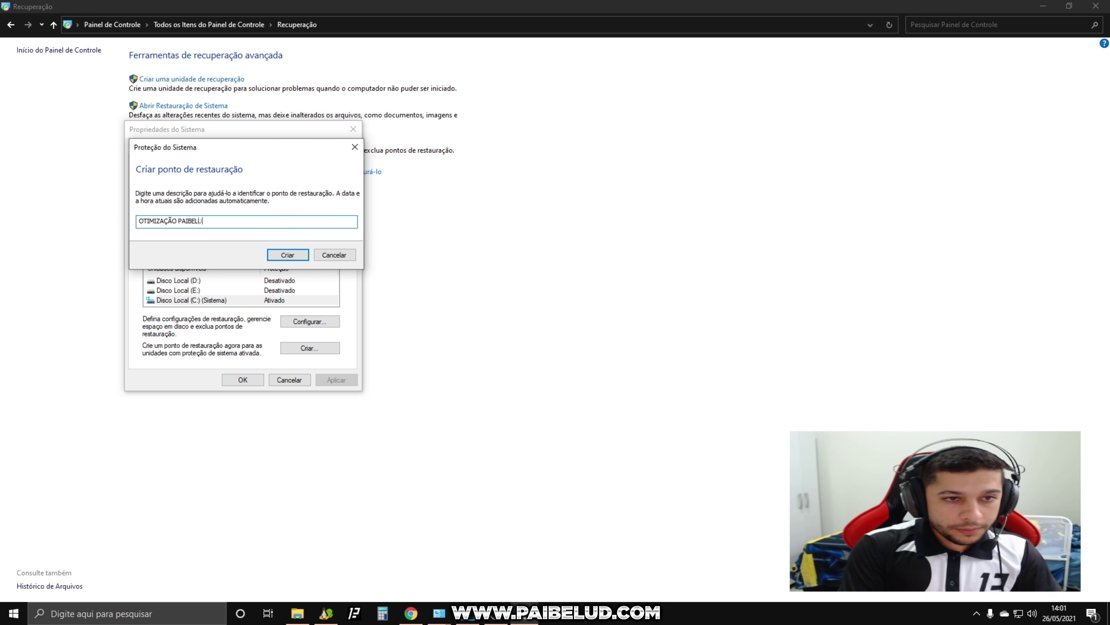
{"action": "left_click", "coordinate": [291, 258]}
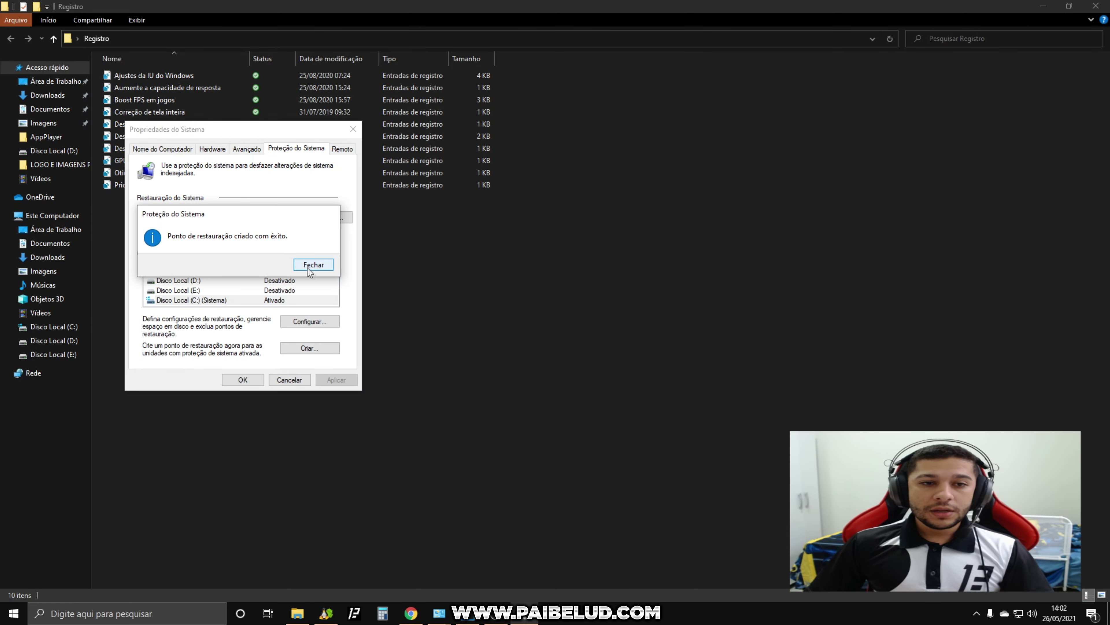
{"action": "left_click_drag", "start_coordinate": [238, 214], "coordinate": [261, 175]}
{"action": "left_click", "coordinate": [340, 227]}
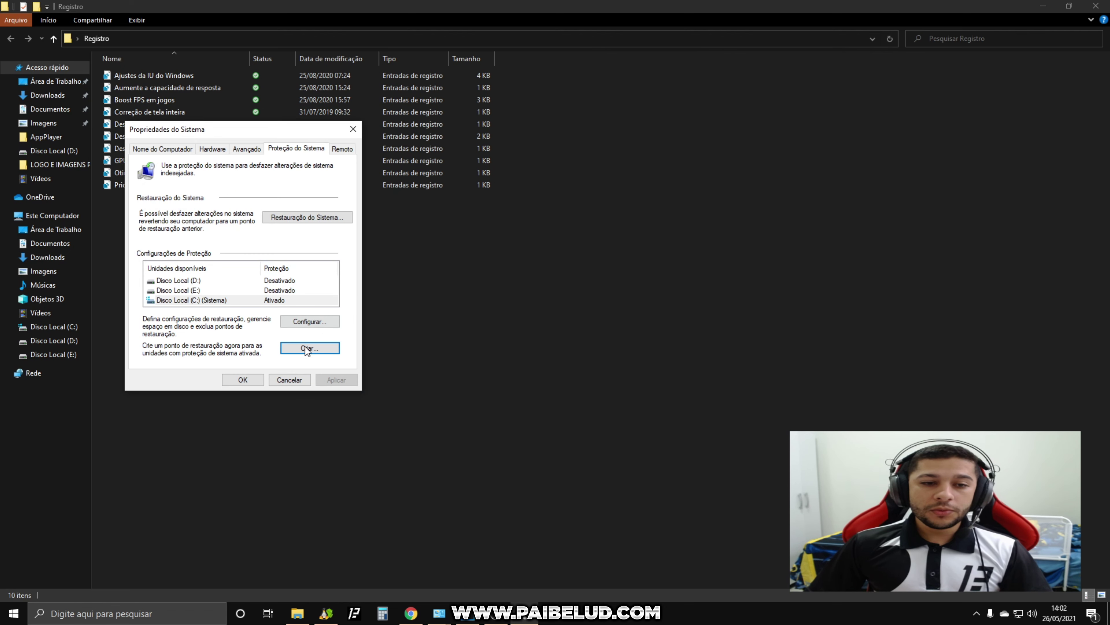
{"action": "left_click", "coordinate": [250, 380]}
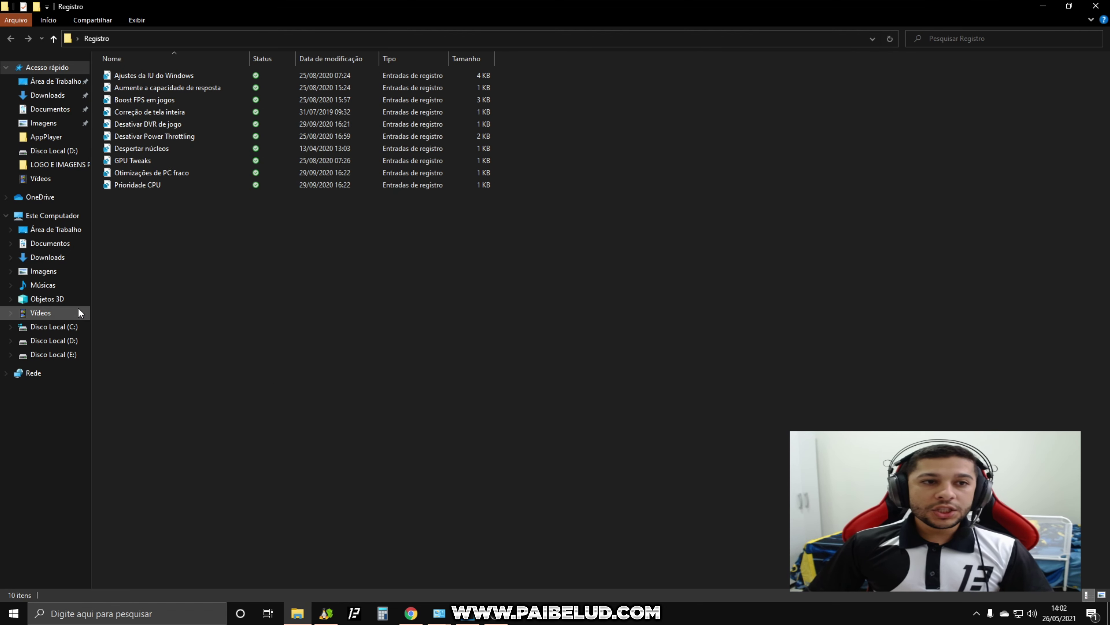
Merge the Ajustes da IU do Windows and Aumente a capacidade de resposta entries into the registry, accepting the confirmations.
{"action": "left_click", "coordinate": [174, 75]}
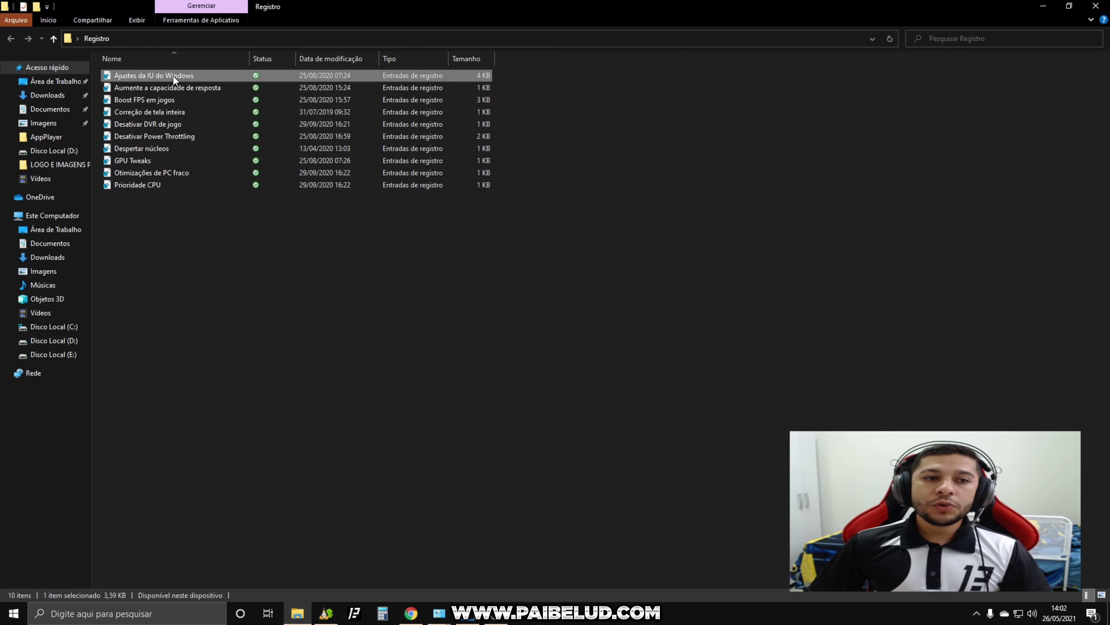
{"action": "right_click", "coordinate": [173, 76]}
{"action": "left_click", "coordinate": [205, 83]}
{"action": "key", "text": "Return"}
{"action": "key", "text": "Return"}
{"action": "right_click", "coordinate": [154, 87]}
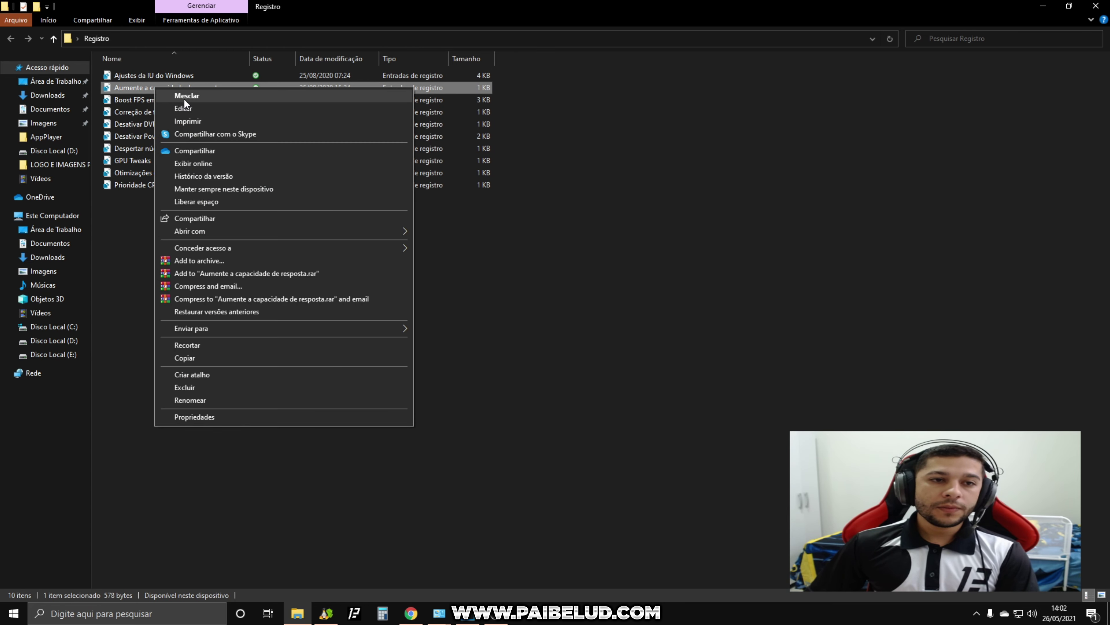
{"action": "left_click", "coordinate": [184, 97]}
{"action": "key", "text": "Return"}
{"action": "key", "text": "Return"}
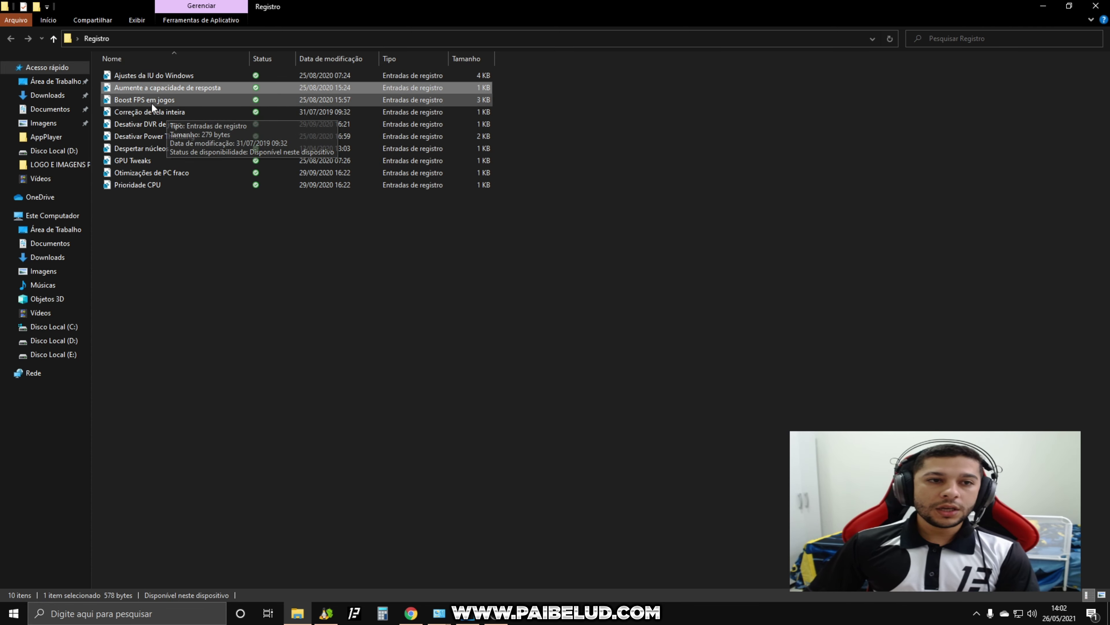
Merge the Boost FPS em jogos and Desativar DVR de jogo entries into the registry, accepting the confirmations.
{"action": "right_click", "coordinate": [153, 101]}
{"action": "left_click", "coordinate": [175, 106]}
{"action": "key", "text": "Return"}
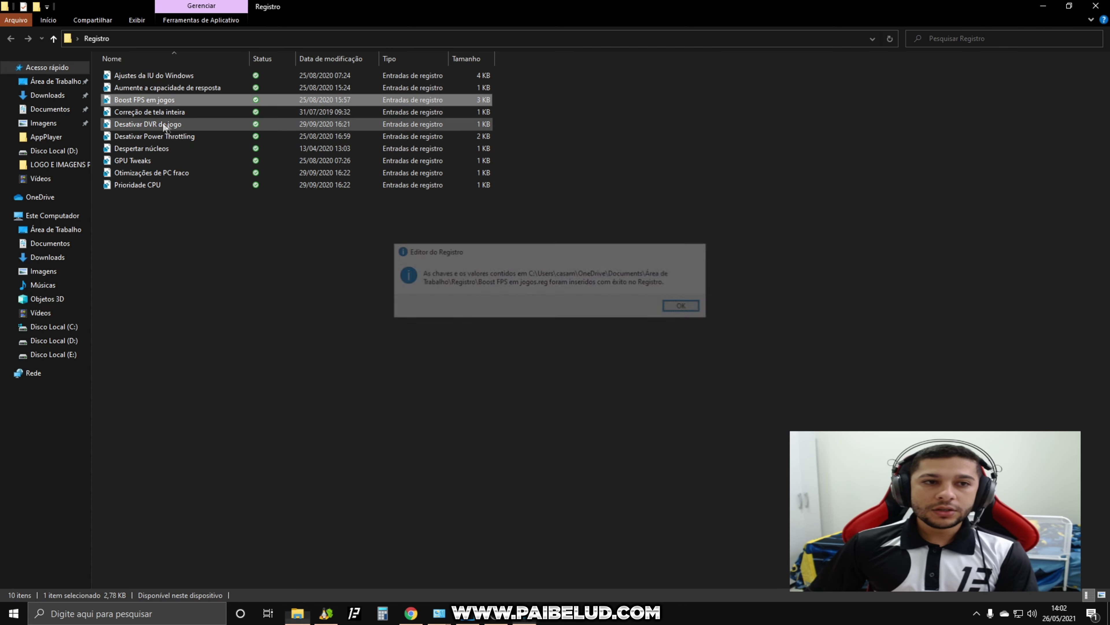
{"action": "key", "text": "Return"}
{"action": "right_click", "coordinate": [150, 124]}
{"action": "left_click", "coordinate": [184, 134]}
{"action": "key", "text": "Return"}
{"action": "key", "text": "Return"}
Merge the Desativar Power Throttling and Despertar núcleos entries into the registry, accepting the confirmations.
{"action": "right_click", "coordinate": [132, 137]}
{"action": "left_click", "coordinate": [150, 148]}
{"action": "key", "text": "Return"}
{"action": "key", "text": "Return"}
{"action": "right_click", "coordinate": [132, 150]}
{"action": "left_click", "coordinate": [150, 156]}
{"action": "key", "text": "Return"}
{"action": "key", "text": "Return"}
Merge the GPU Tweaks and Otimizações de PC fraco entries into the registry, accepting the confirmations.
{"action": "right_click", "coordinate": [137, 160]}
{"action": "left_click", "coordinate": [149, 167]}
{"action": "key", "text": "Return"}
{"action": "key", "text": "Return"}
{"action": "right_click", "coordinate": [141, 174]}
{"action": "left_click", "coordinate": [171, 182]}
{"action": "key", "text": "Return"}
{"action": "key", "text": "Return"}
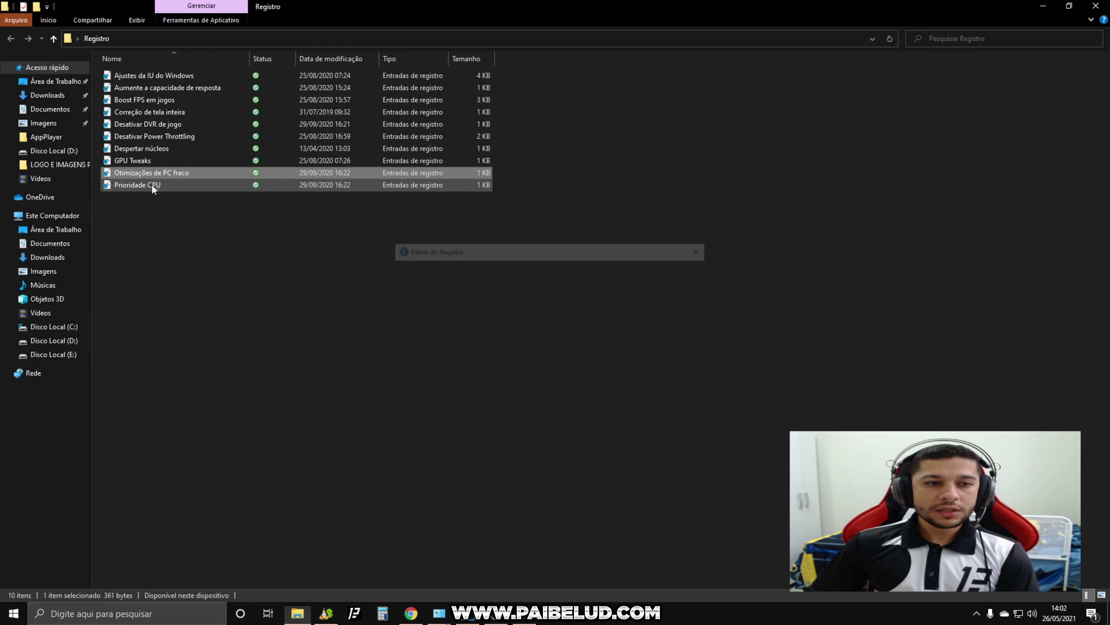
Merge the Prioridade CPU entry into the registry and leave no file in the Registro folder selected.
{"action": "right_click", "coordinate": [144, 185]}
{"action": "left_click", "coordinate": [163, 194]}
{"action": "key", "text": "Return"}
{"action": "key", "text": "Return"}
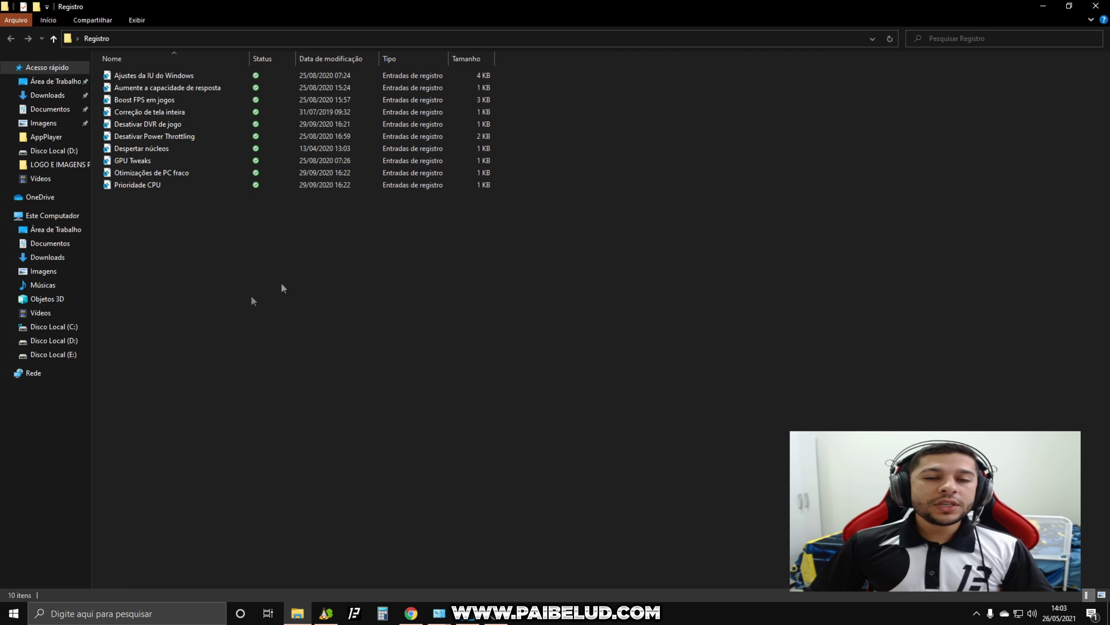
{"action": "left_click_drag", "start_coordinate": [305, 340], "coordinate": [112, 55]}
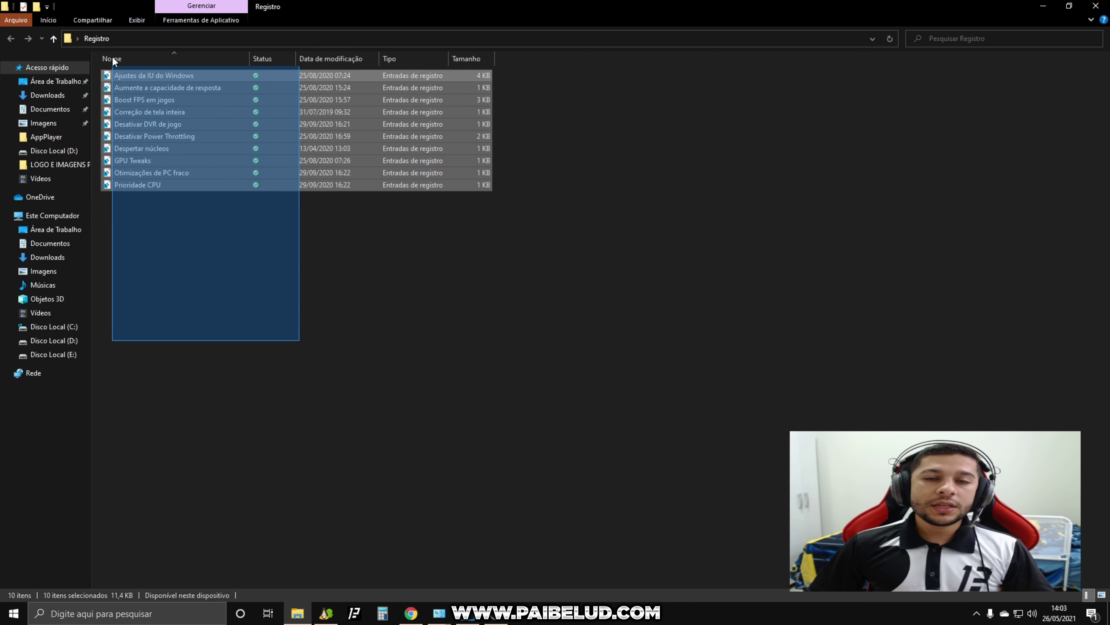
{"action": "left_click", "coordinate": [534, 249]}
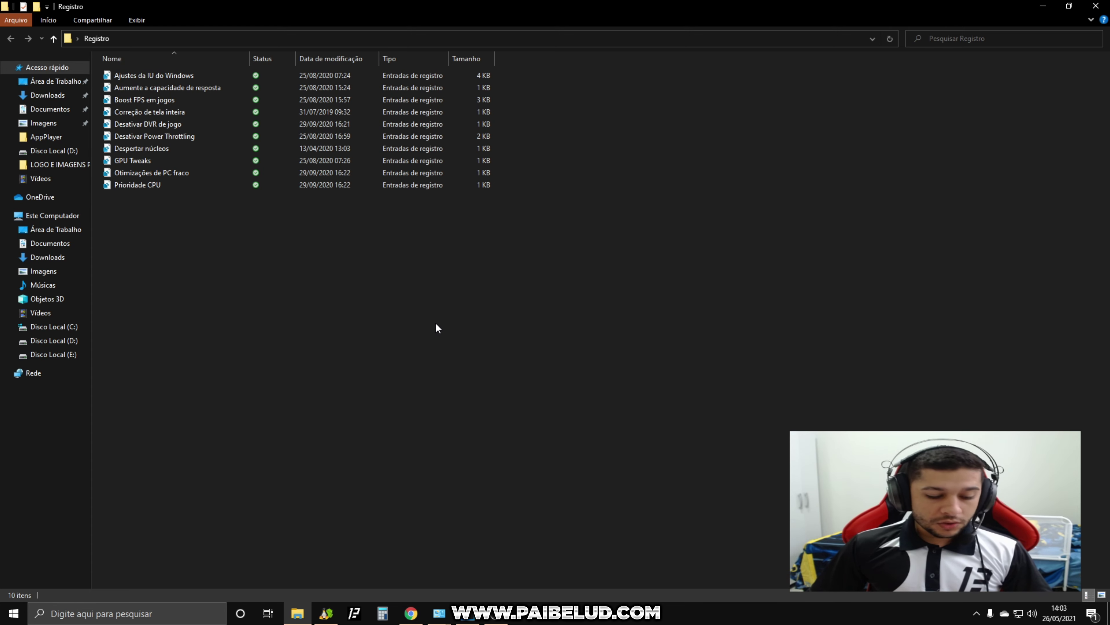
Search Windows for CONFIGURAÇÕES AVAN and open Exibir configurações avançadas do sistema.
{"action": "key", "text": "super"}
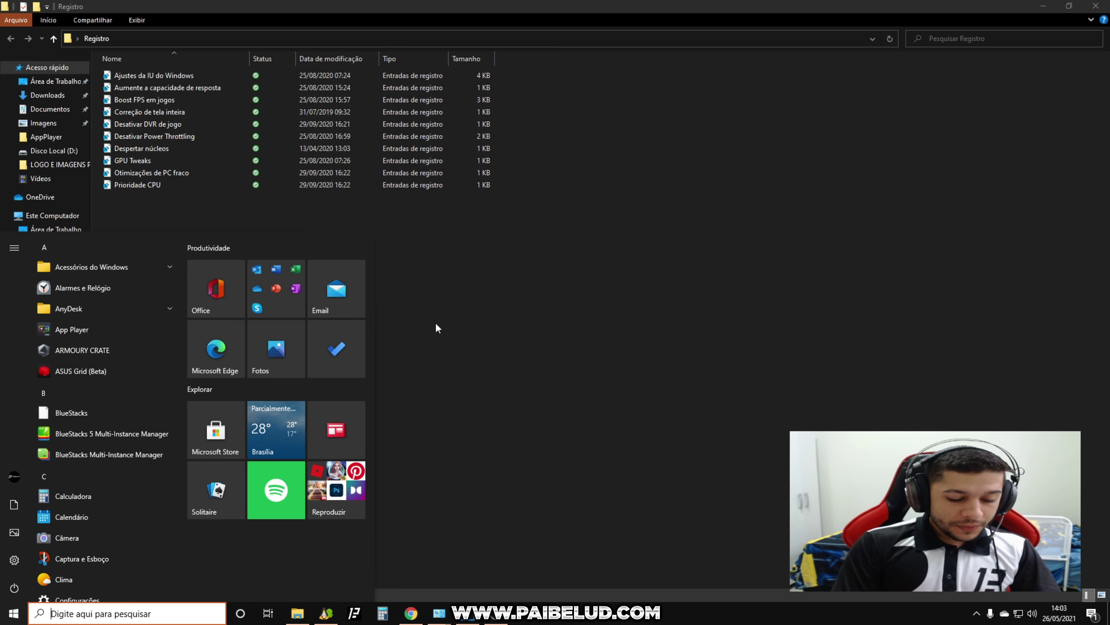
{"action": "type", "text": "CONFIGURAÇÕ"}
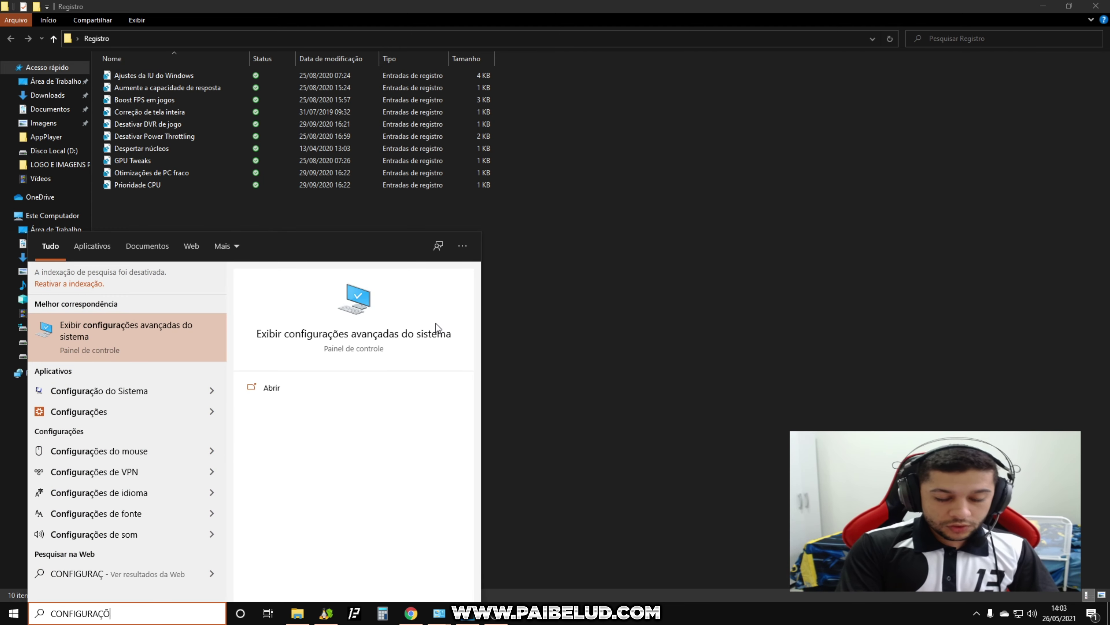
{"action": "type", "text": "ES AVAN"}
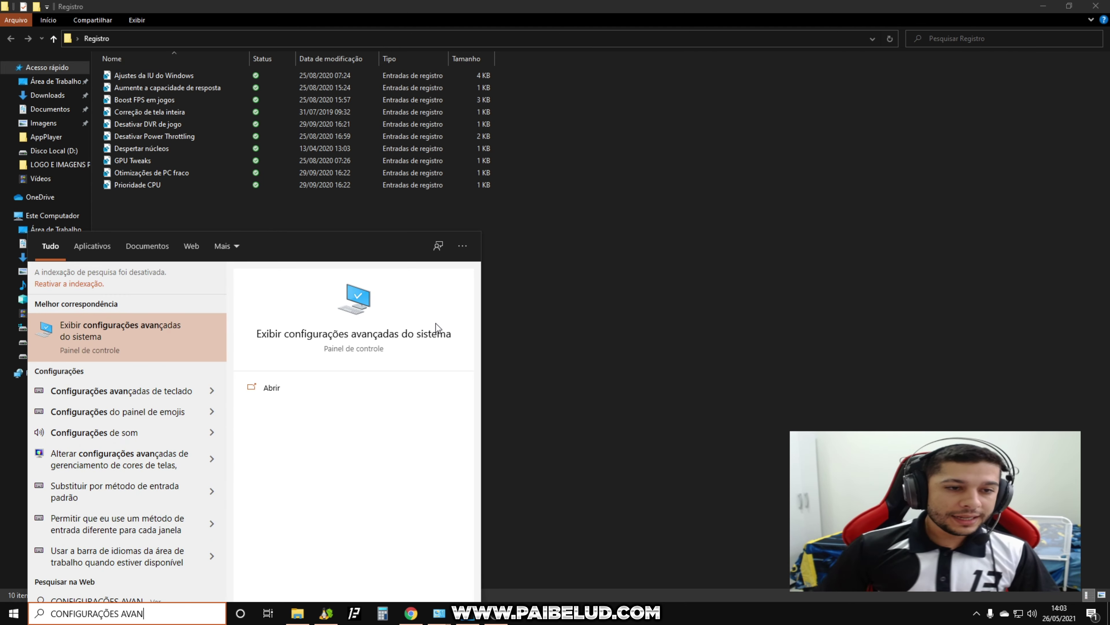
{"action": "left_click", "coordinate": [125, 337]}
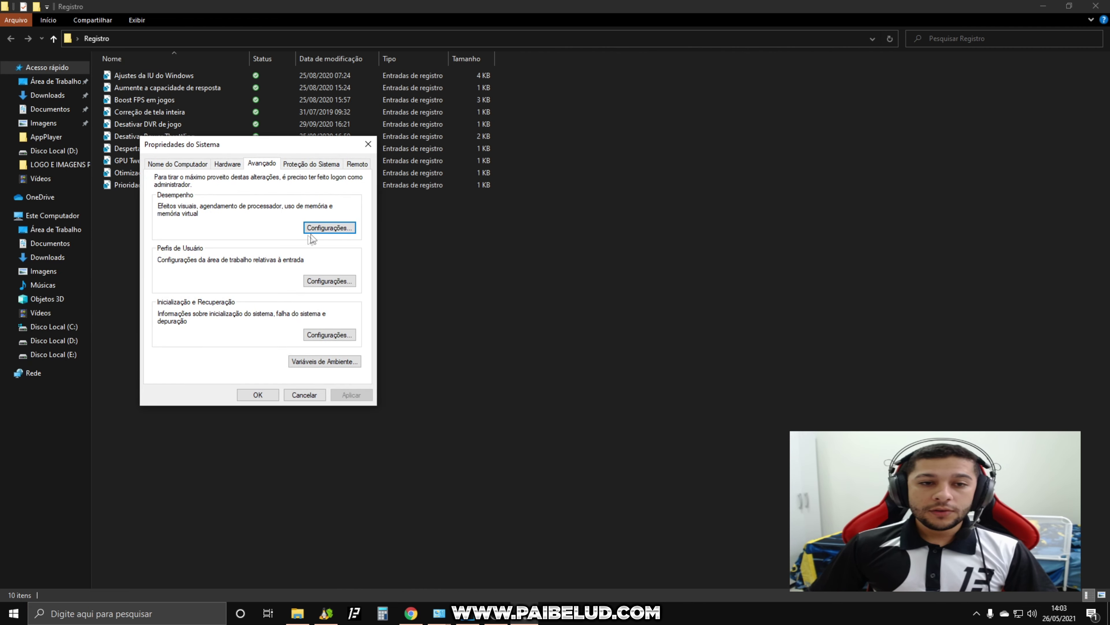
Try custom visual effects with only icon label shadows, rounded screen fonts, thumbnails and window contents while dragging enabled, and discard the selection.
{"action": "left_click", "coordinate": [328, 228]}
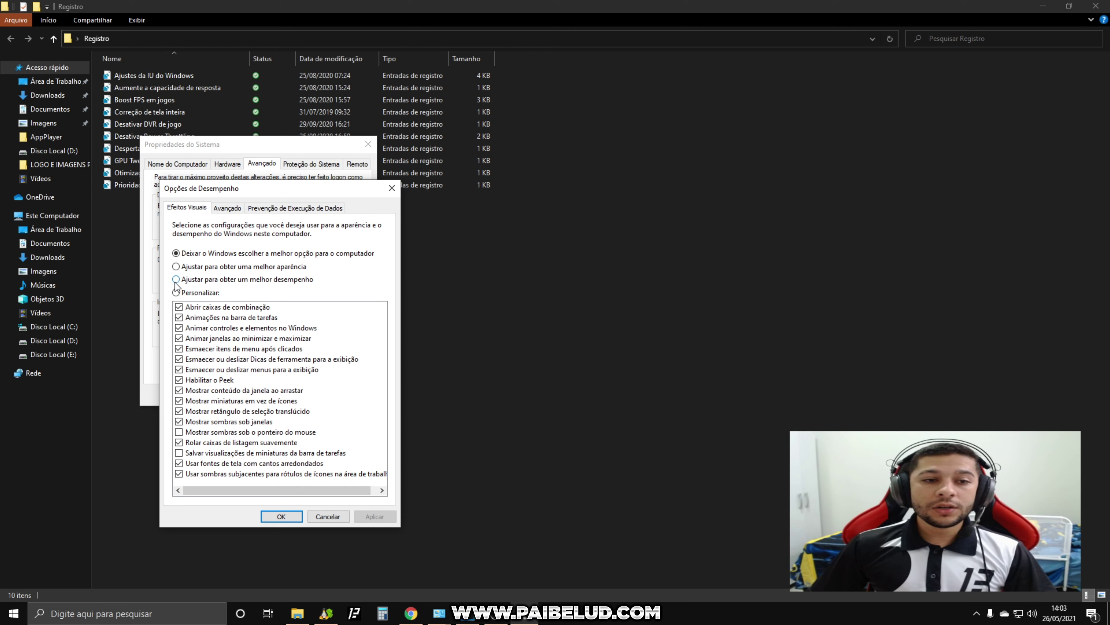
{"action": "left_click", "coordinate": [179, 474]}
{"action": "left_click", "coordinate": [179, 463]}
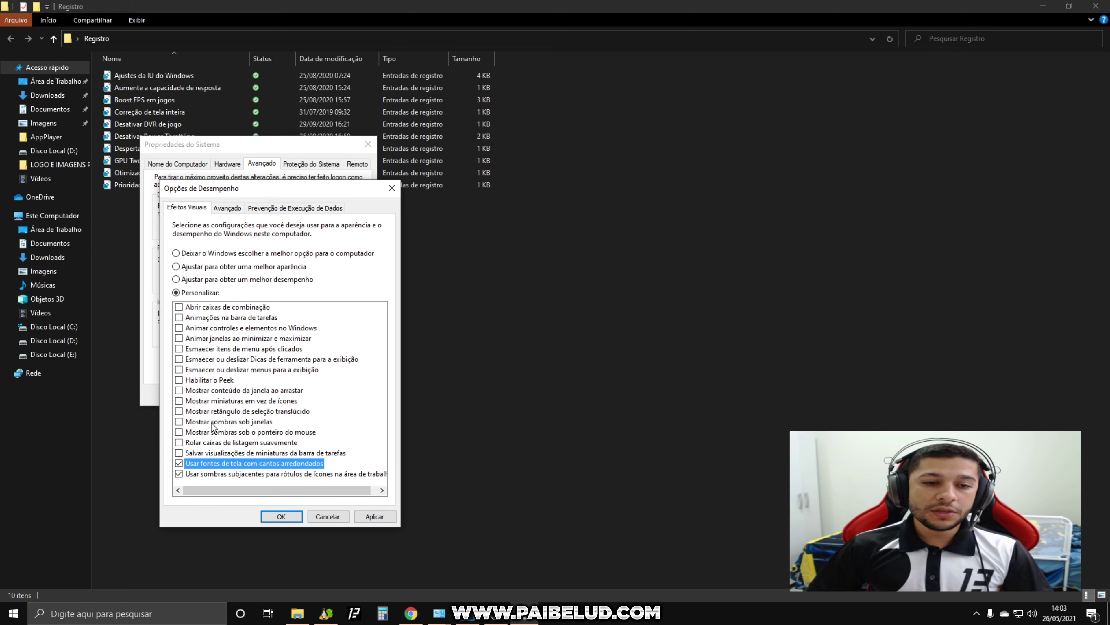
{"action": "left_click", "coordinate": [179, 402]}
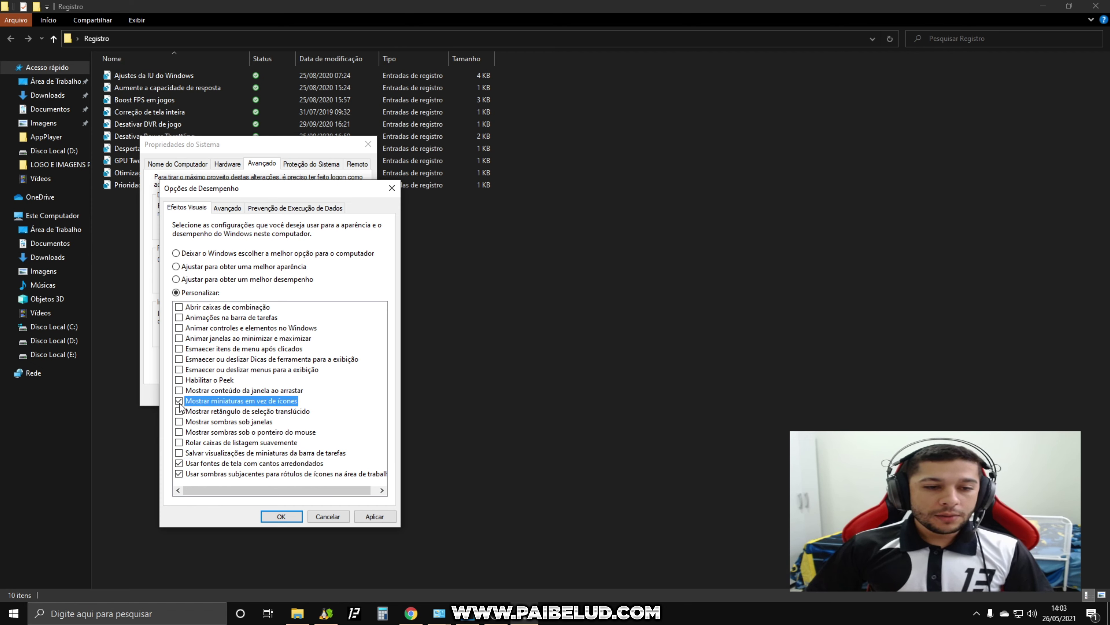
{"action": "left_click", "coordinate": [179, 390]}
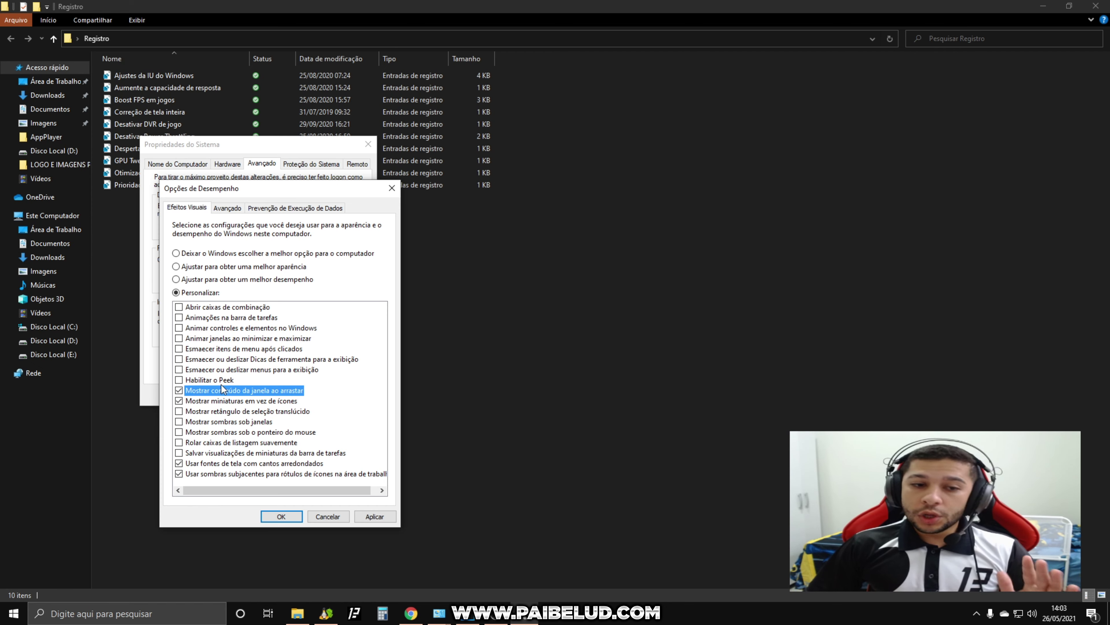
{"action": "left_click", "coordinate": [328, 517]}
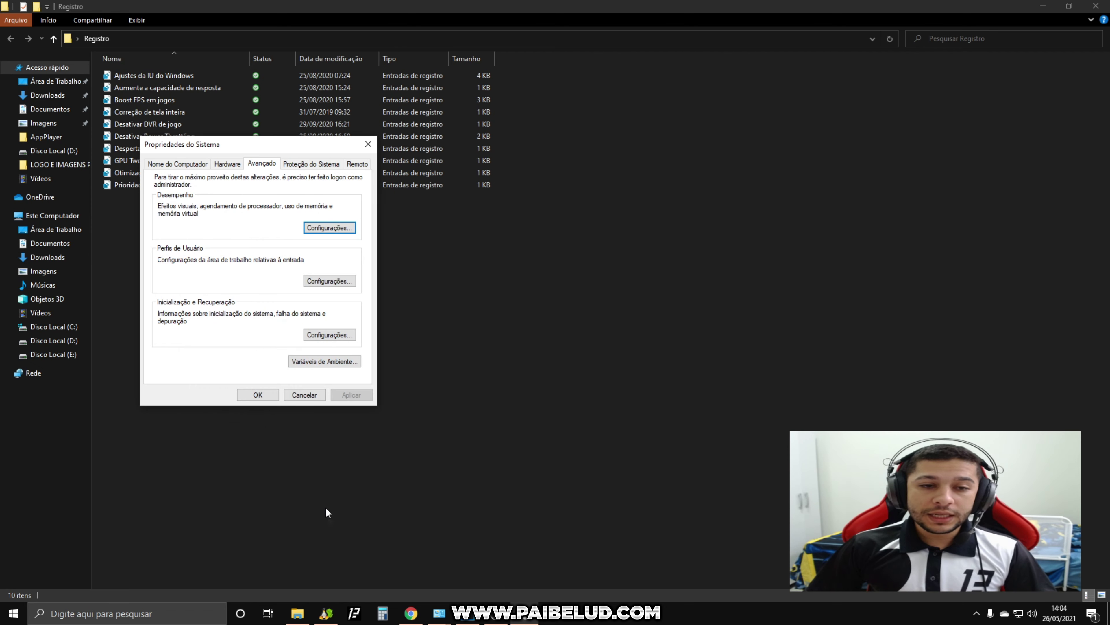
In Memória Virtual, turn off automatic paging file management for all drives and define drive C: as Tamanho gerenciado pelo sistema.
{"action": "left_click", "coordinate": [339, 231]}
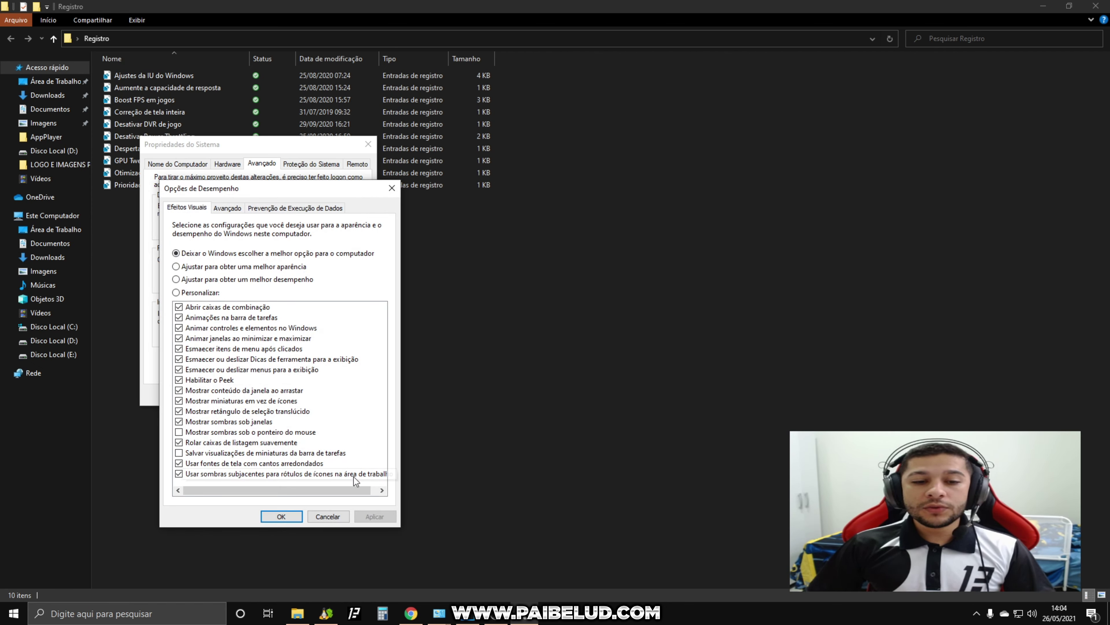
{"action": "left_click", "coordinate": [229, 208]}
{"action": "left_click", "coordinate": [358, 355]}
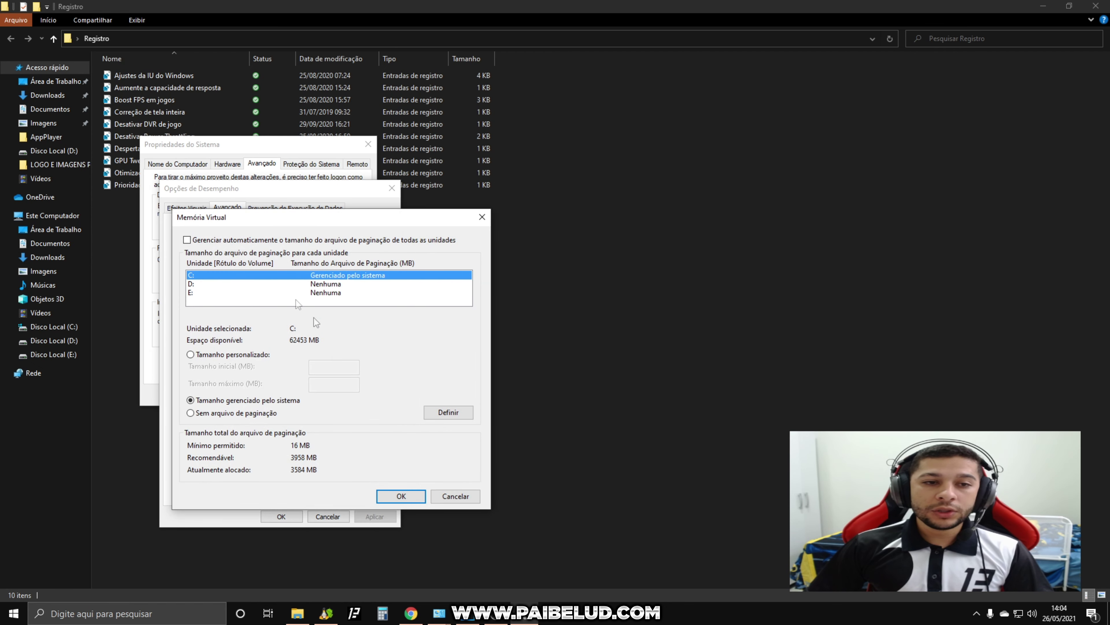
{"action": "left_click", "coordinate": [187, 240]}
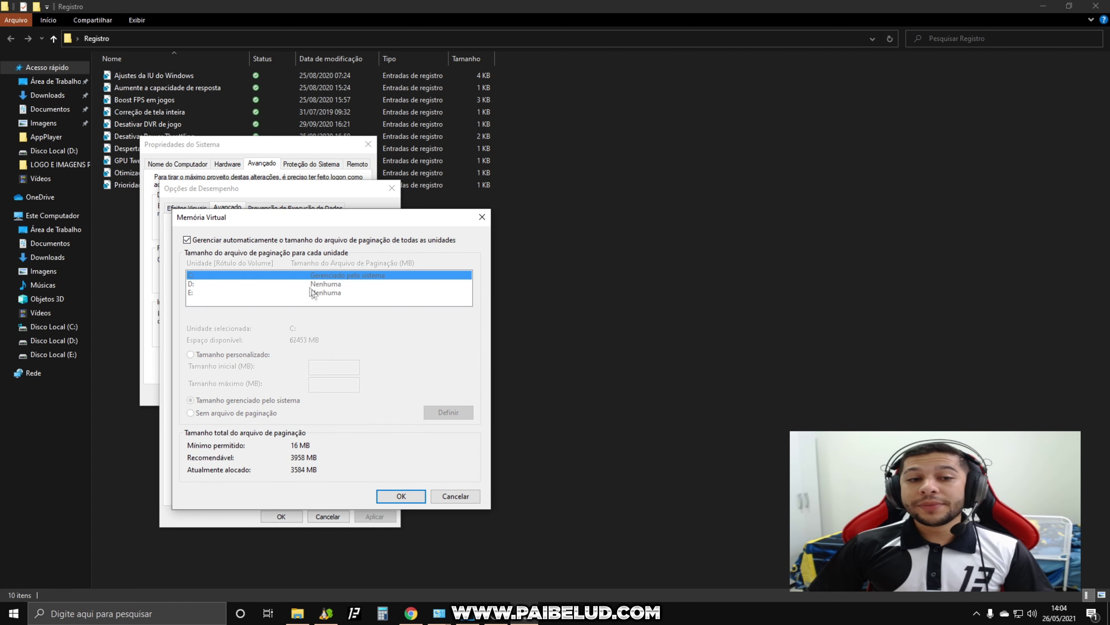
{"action": "left_click", "coordinate": [188, 240]}
{"action": "left_click", "coordinate": [449, 412]}
{"action": "left_click", "coordinate": [401, 495]}
Accept the performance options and system properties, and postpone the computer restart.
{"action": "left_click", "coordinate": [642, 346]}
{"action": "left_click", "coordinate": [283, 515]}
{"action": "left_click", "coordinate": [264, 395]}
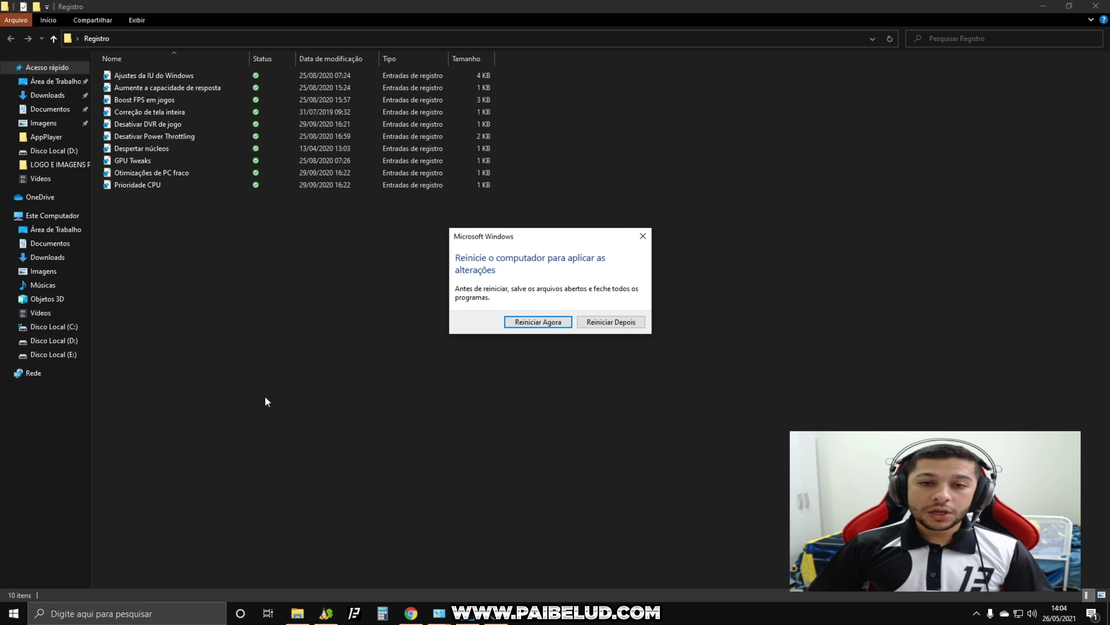
{"action": "left_click", "coordinate": [625, 324]}
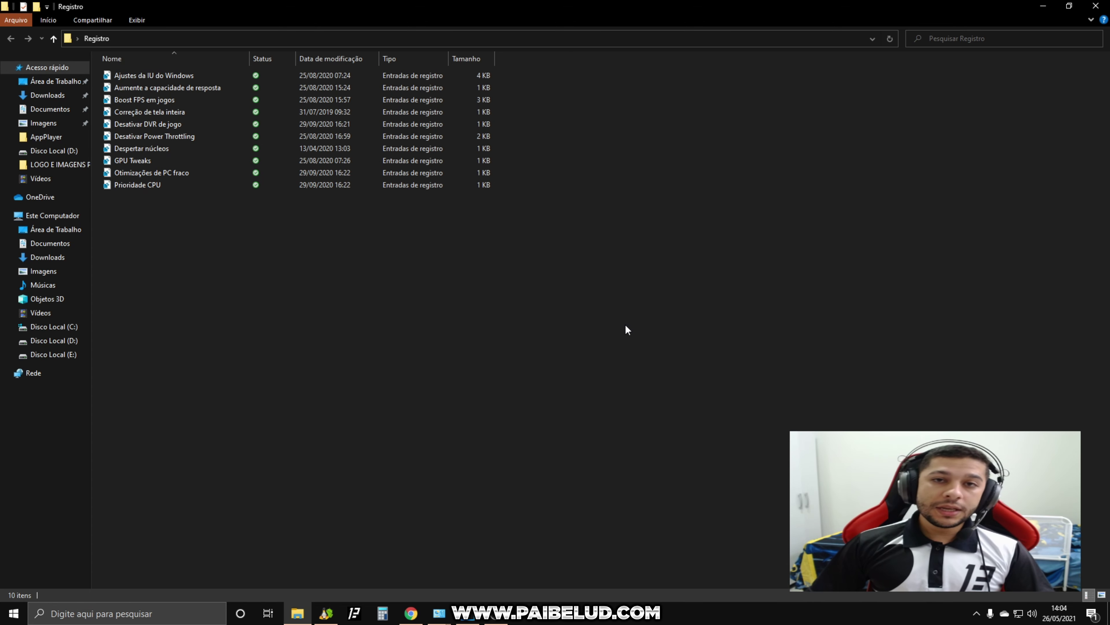
Search Windows for APLICATIVOS EM and open the Aplicativos em segundo plano settings.
{"action": "key", "text": "super"}
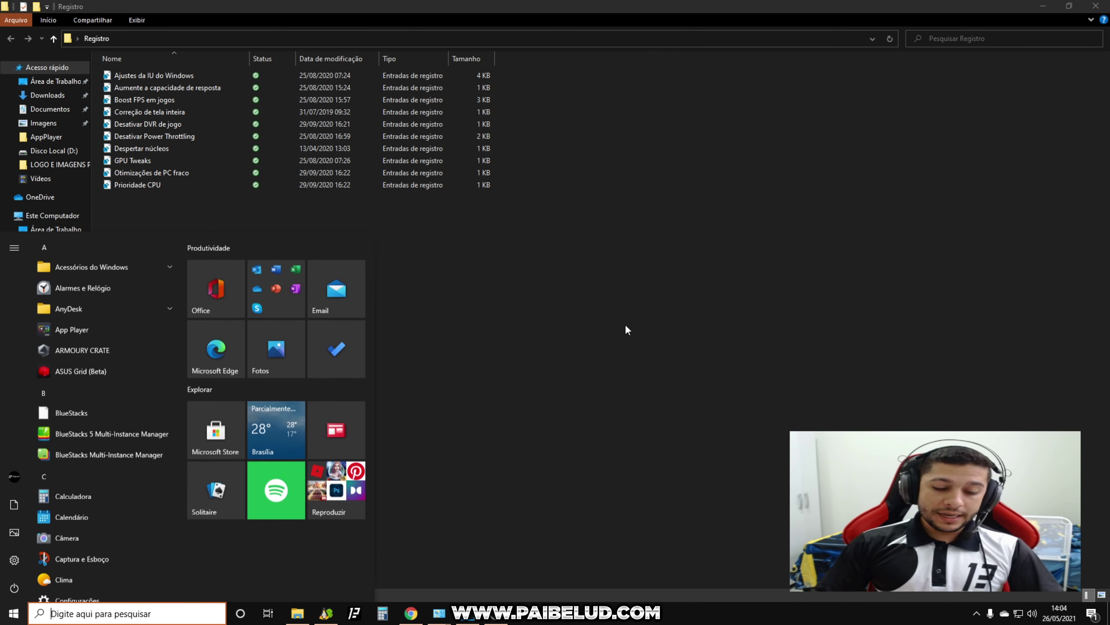
{"action": "type", "text": "APLICATIVOS EM"}
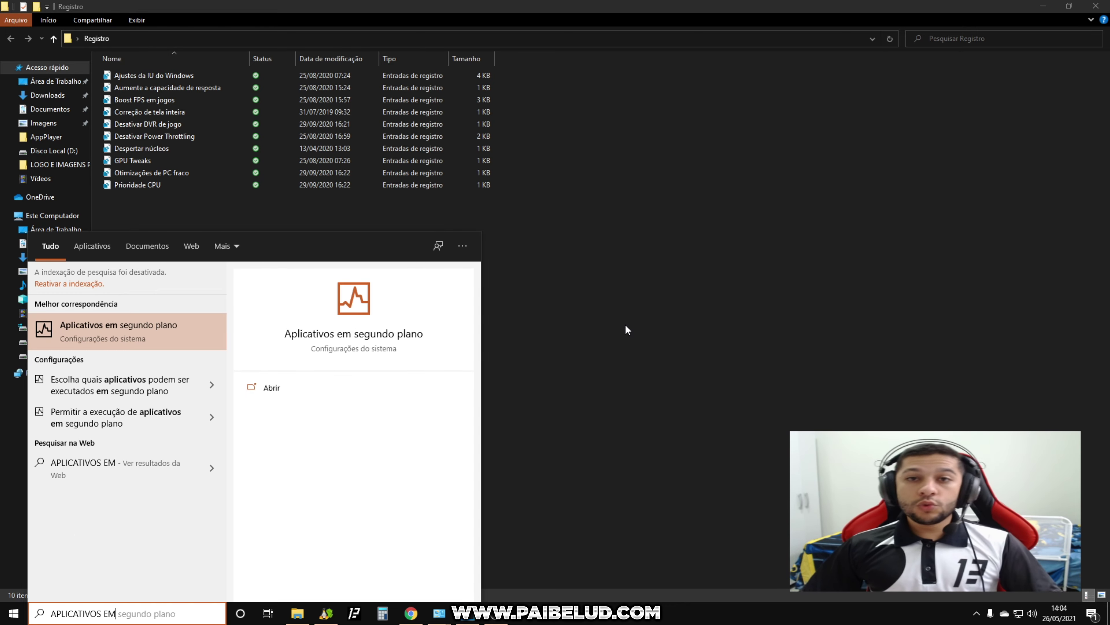
{"action": "key", "text": "Return"}
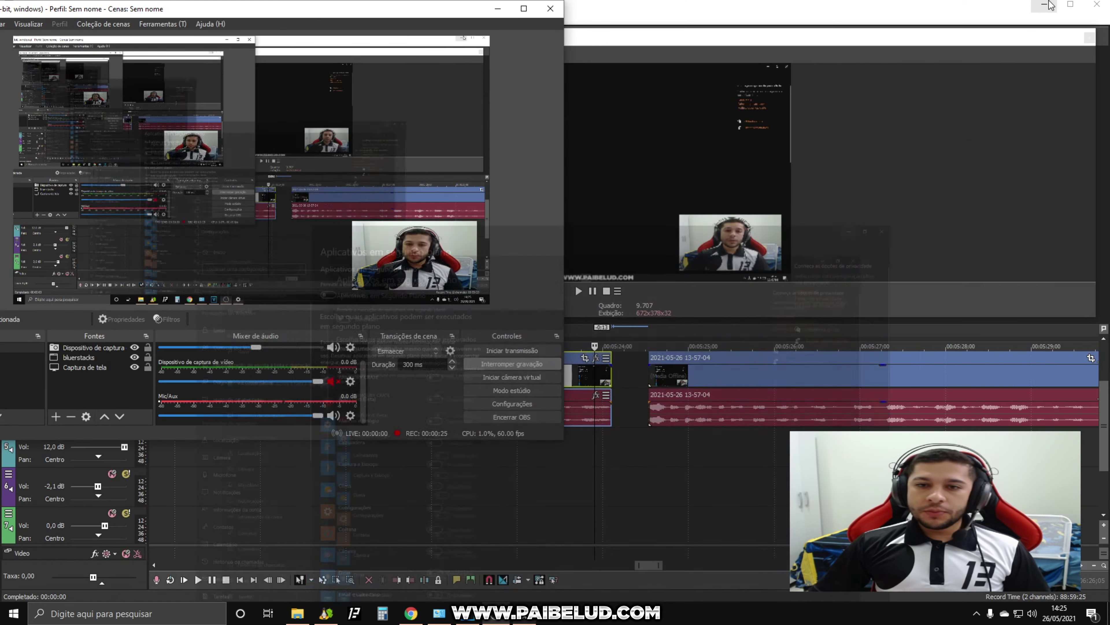
Minimize the open windows to reach the desktop and open the PAIBELUD LIMPEZA archive in WinRAR, dismissing its extra window.
{"action": "left_click", "coordinate": [1049, 7]}
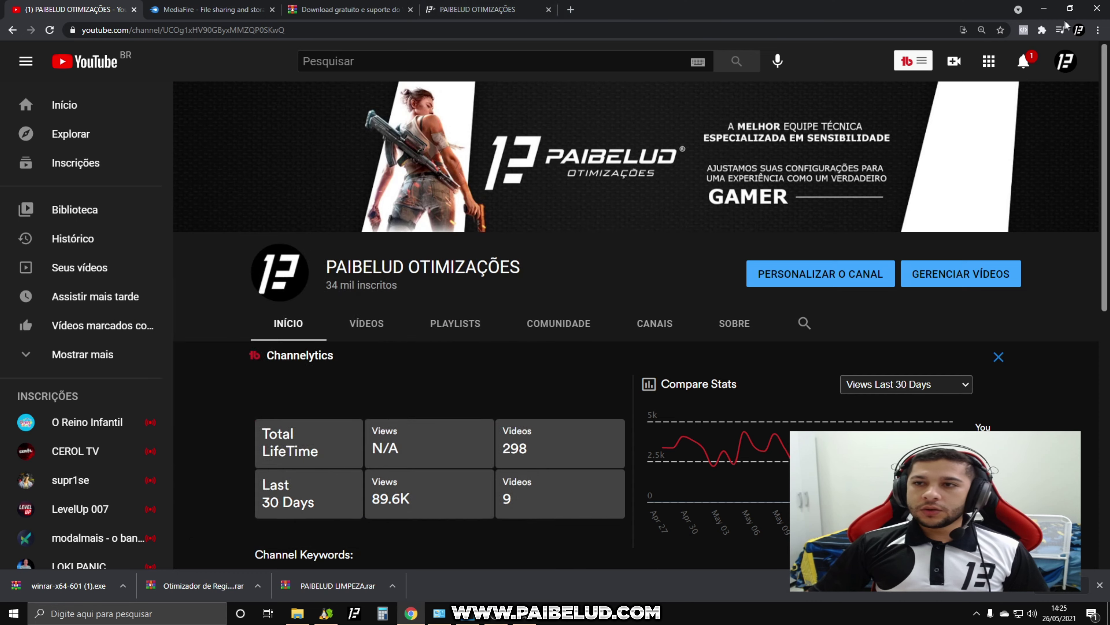
{"action": "left_click", "coordinate": [1045, 6]}
{"action": "left_click", "coordinate": [1043, 6]}
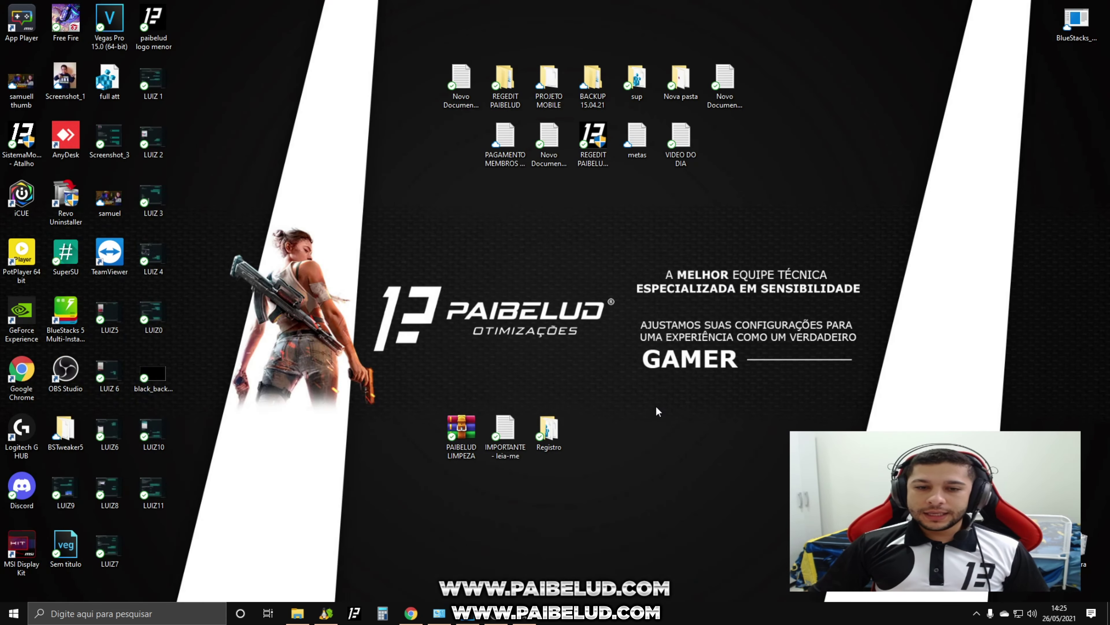
{"action": "double_click", "coordinate": [461, 443]}
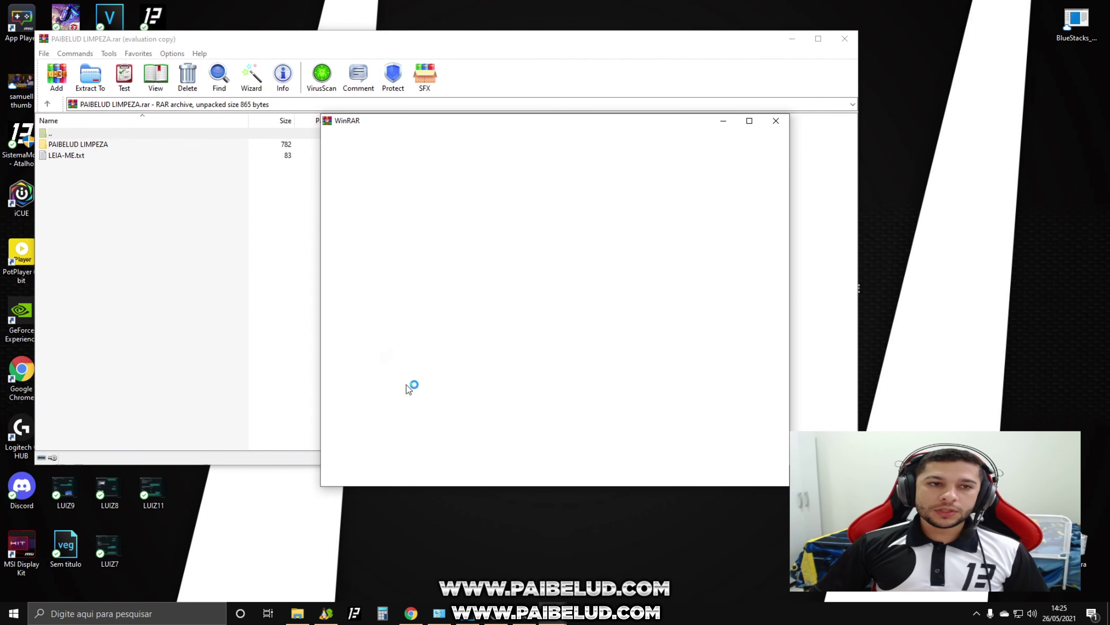
{"action": "left_click", "coordinate": [776, 121]}
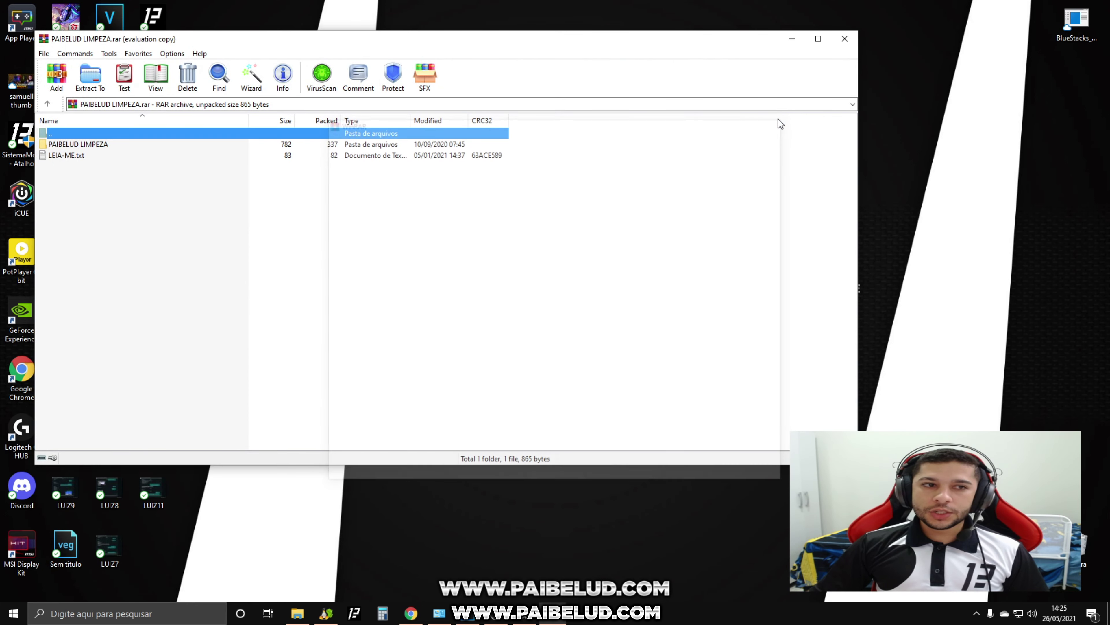
Extract the PAIBELUD LIMPEZA archive to the desktop and close WinRAR.
{"action": "left_click", "coordinate": [97, 89]}
{"action": "left_click", "coordinate": [496, 196]}
{"action": "left_click", "coordinate": [502, 188]}
{"action": "left_click", "coordinate": [490, 376]}
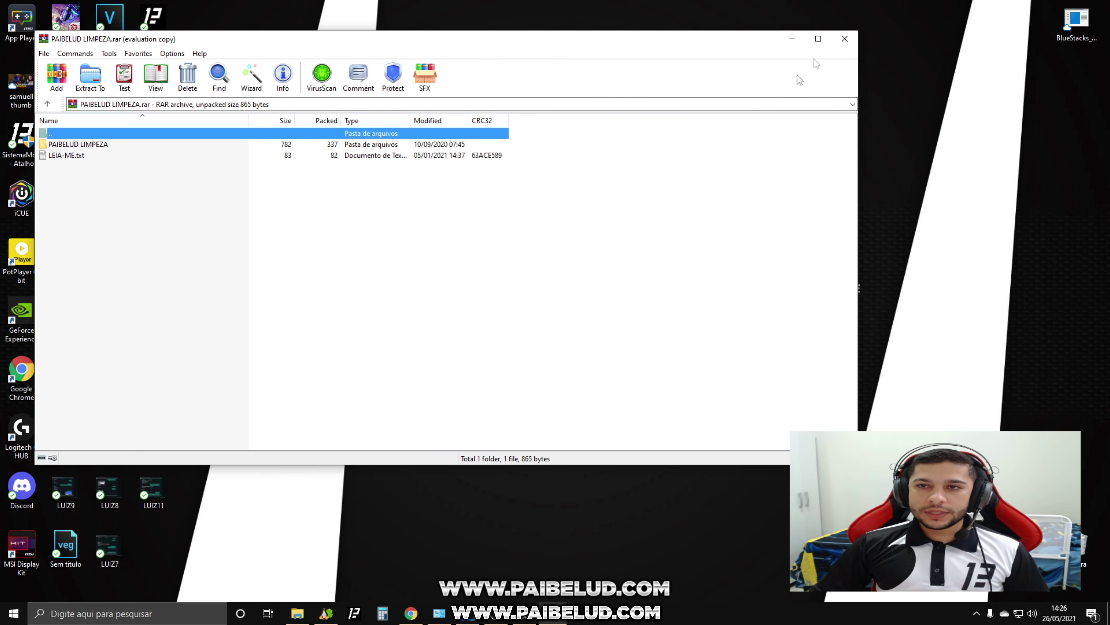
{"action": "left_click", "coordinate": [844, 38]}
Place the extracted LEIA-ME file beside the PAIBELUD LIMPEZA folder on the desktop and open that folder to view its two batch files.
{"action": "left_click_drag", "start_coordinate": [152, 547], "coordinate": [594, 492]}
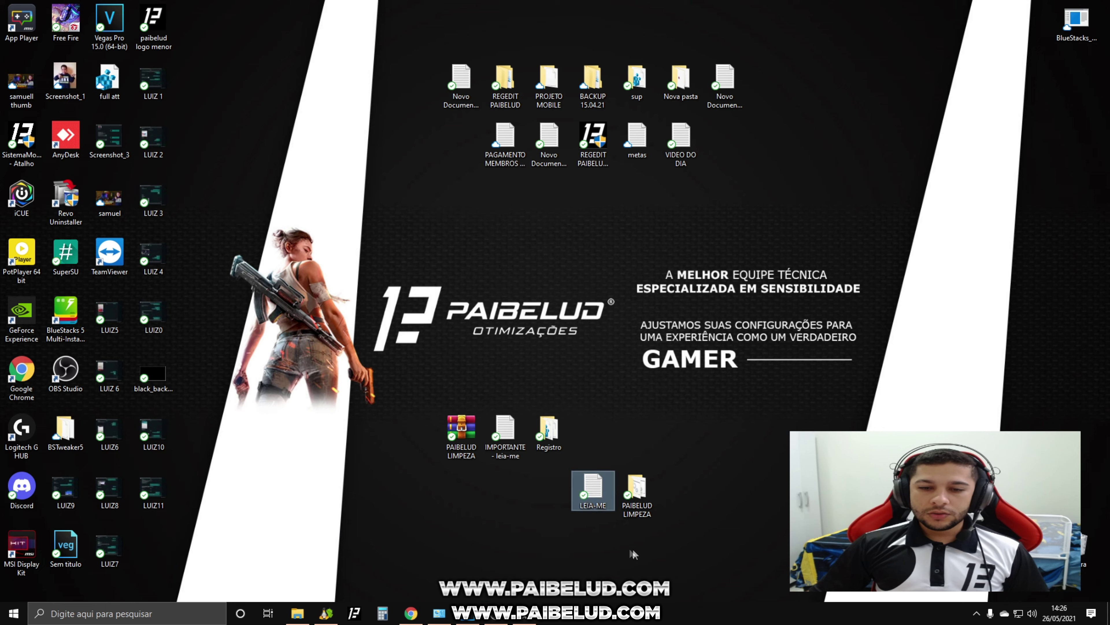
{"action": "double_click", "coordinate": [636, 493]}
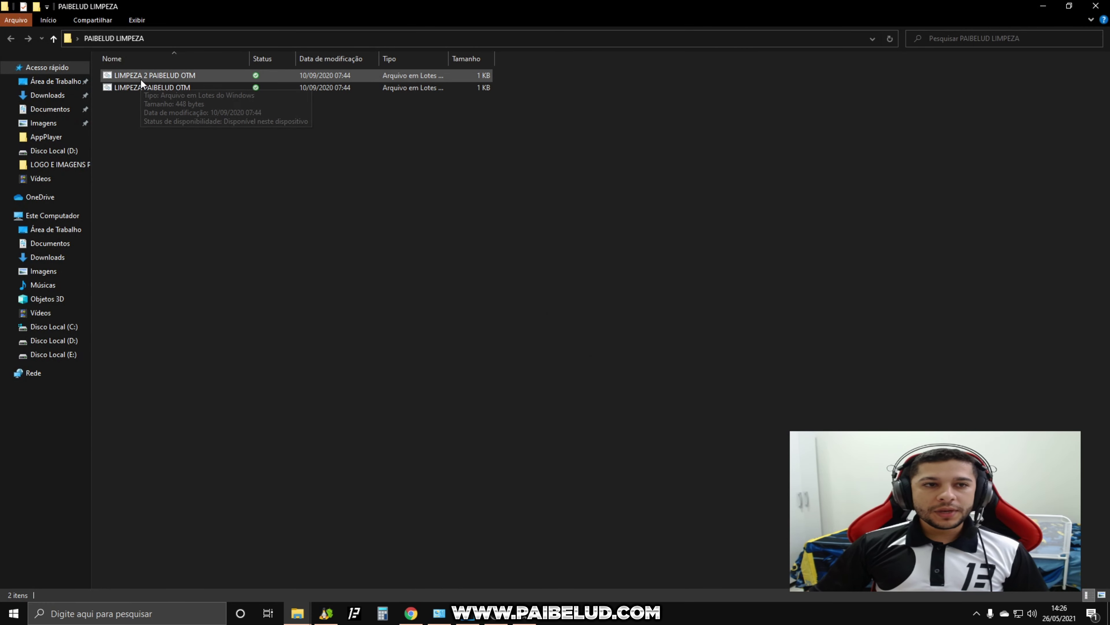
{"action": "left_click_drag", "start_coordinate": [199, 117], "coordinate": [156, 78]}
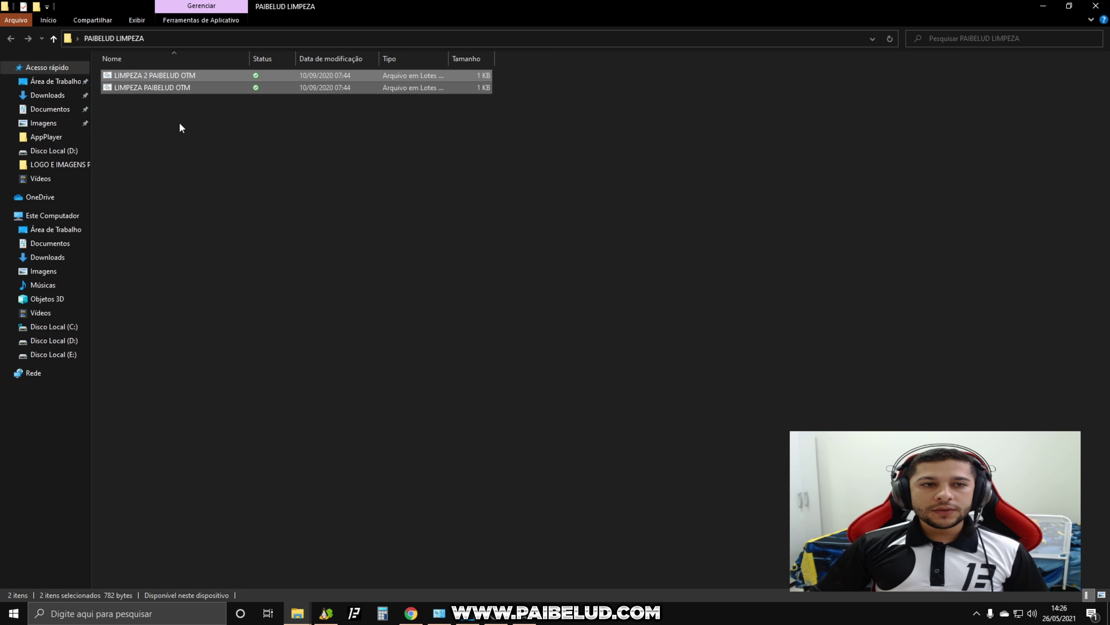
{"action": "left_click", "coordinate": [179, 122]}
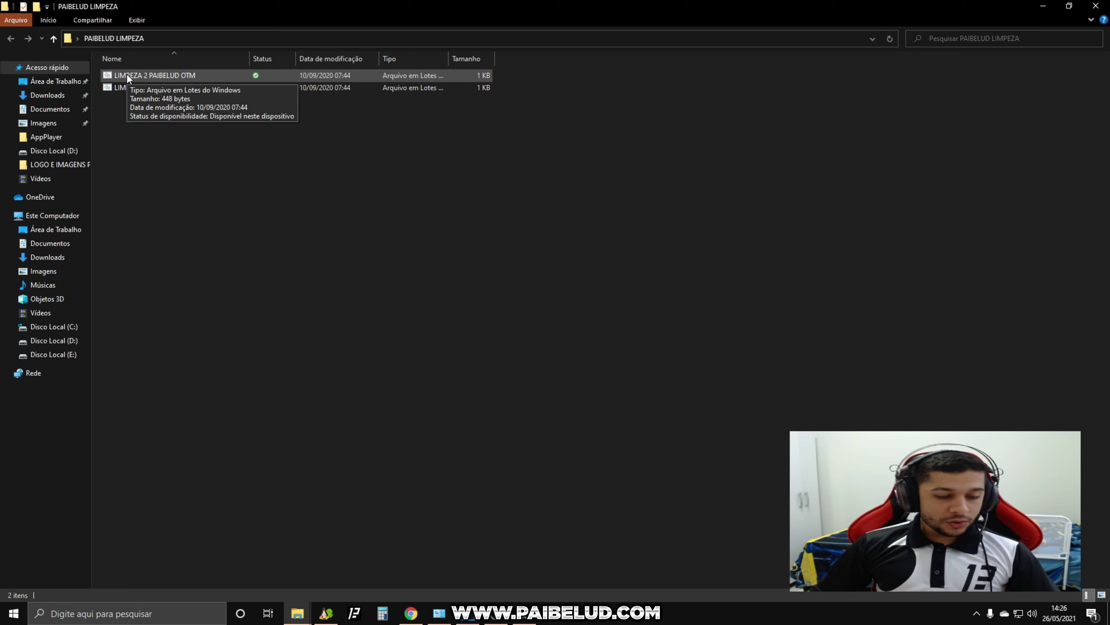
Open the %temp% folder with the Run command and delete all the temporary files in it.
{"action": "key", "text": "super+r"}
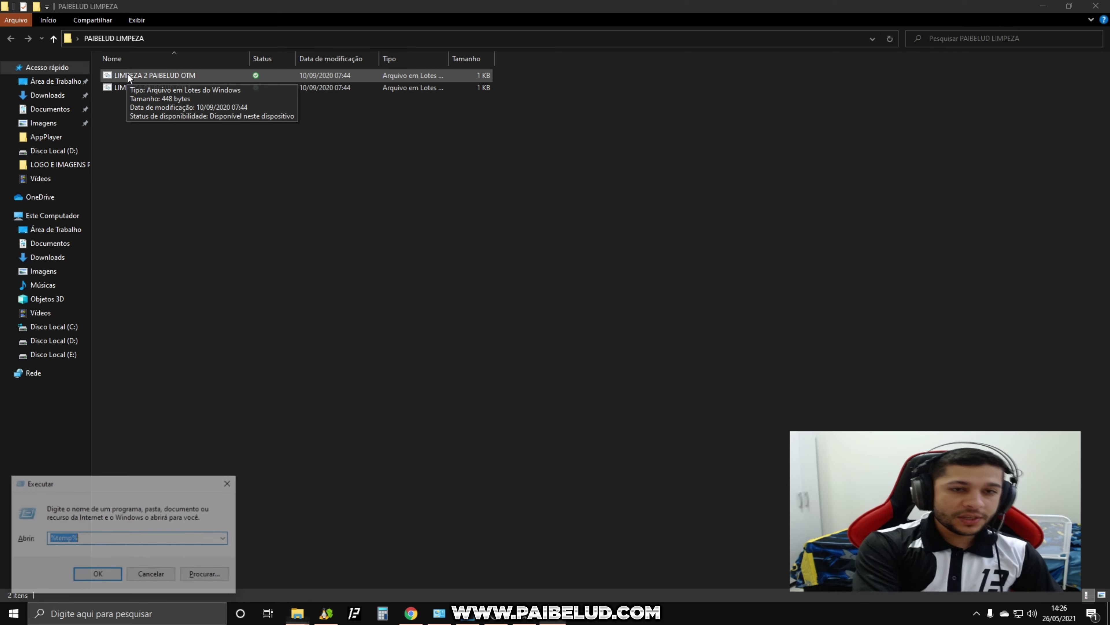
{"action": "left_click", "coordinate": [89, 538]}
{"action": "left_click", "coordinate": [94, 575]}
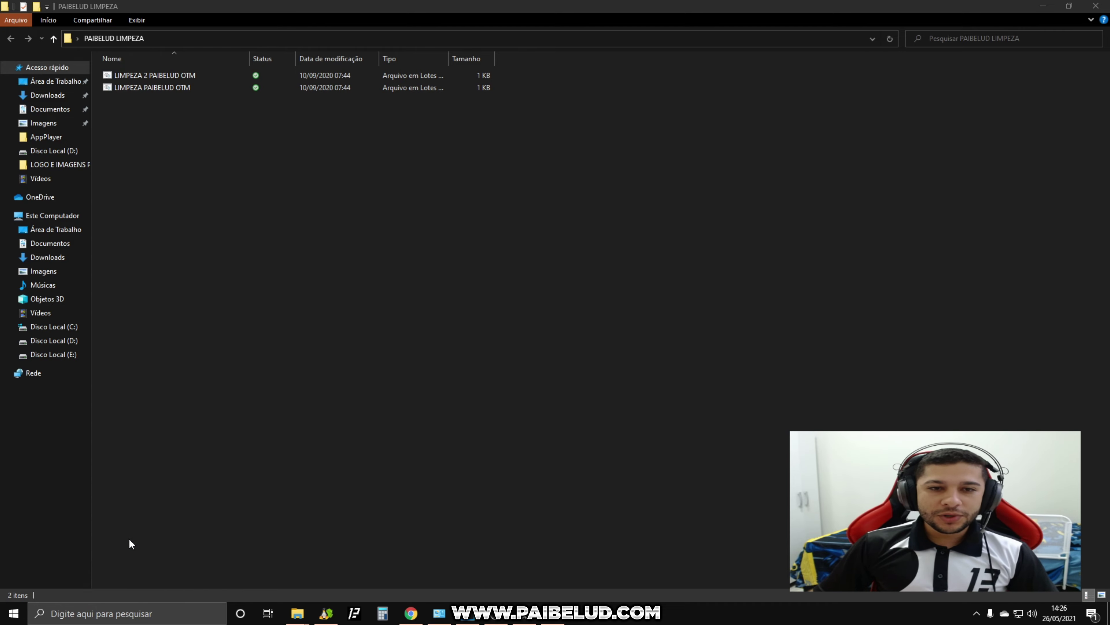
{"action": "left_click_drag", "start_coordinate": [554, 74], "coordinate": [107, 585]}
{"action": "key", "text": "Delete"}
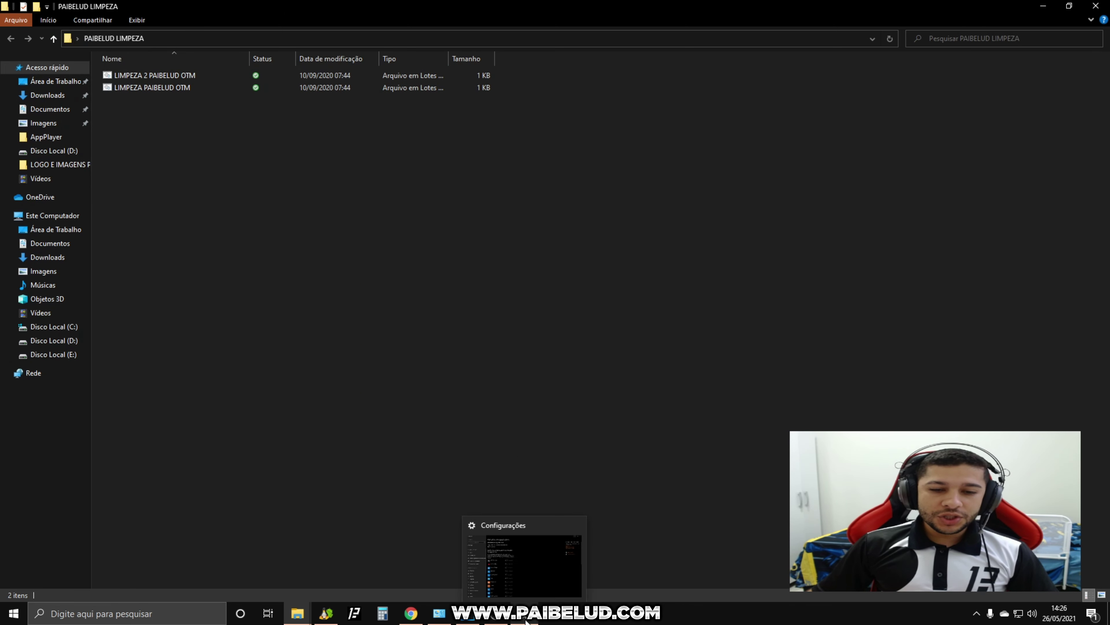
Run both the LIMPEZA 2 PAIBELUD OTM and LIMPEZA PAIBELUD OTM batch files as administrator.
{"action": "left_click", "coordinate": [170, 77]}
{"action": "right_click", "coordinate": [169, 77]}
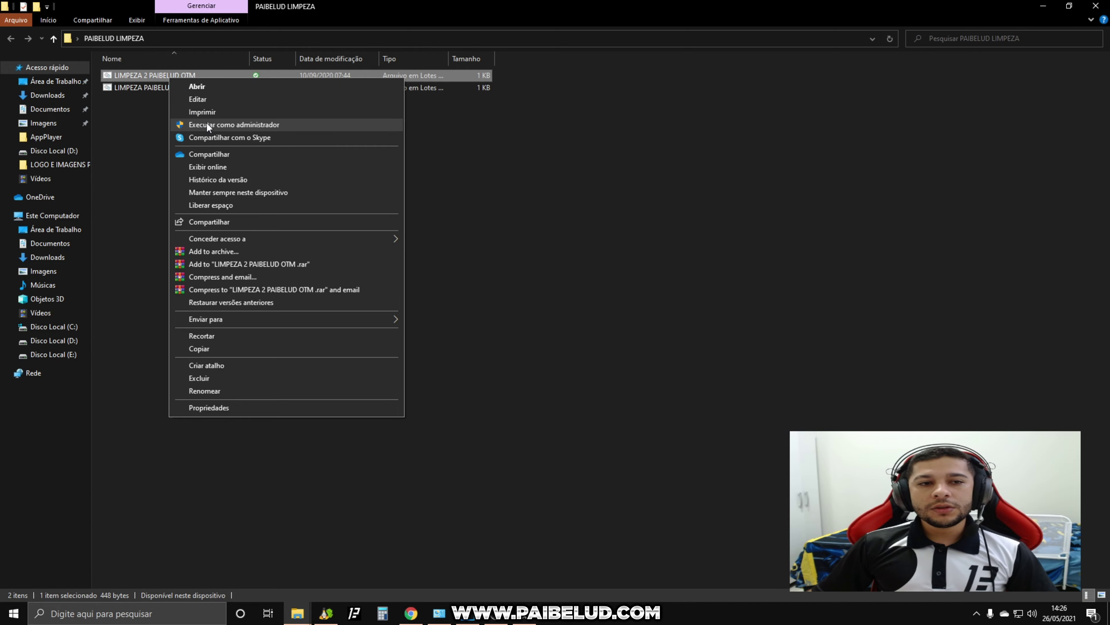
{"action": "left_click", "coordinate": [206, 124]}
{"action": "right_click", "coordinate": [170, 88]}
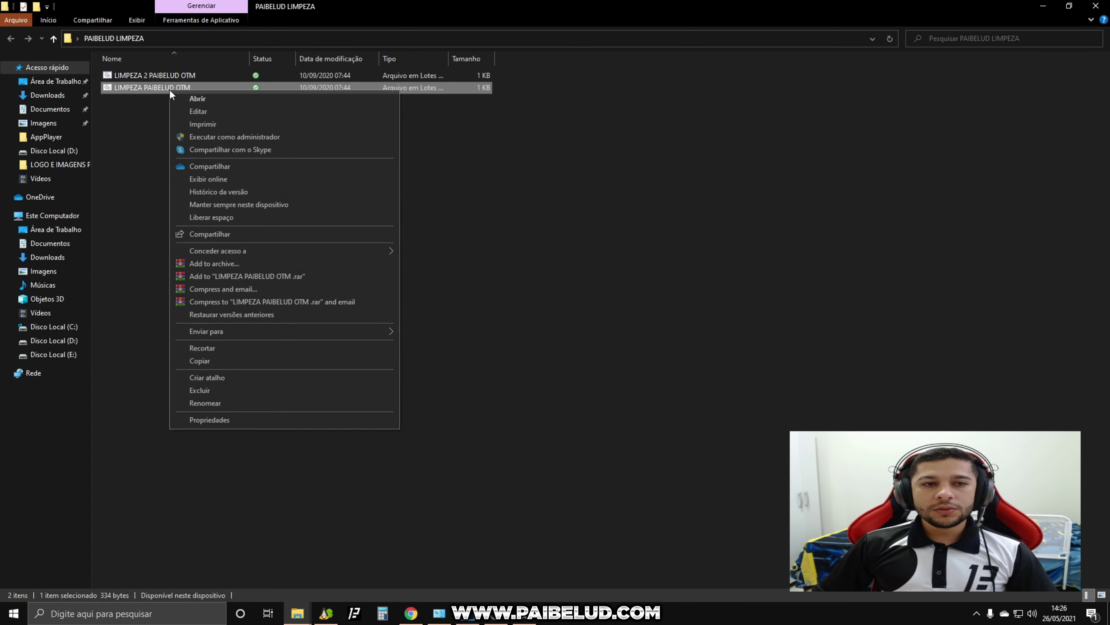
{"action": "left_click", "coordinate": [229, 138]}
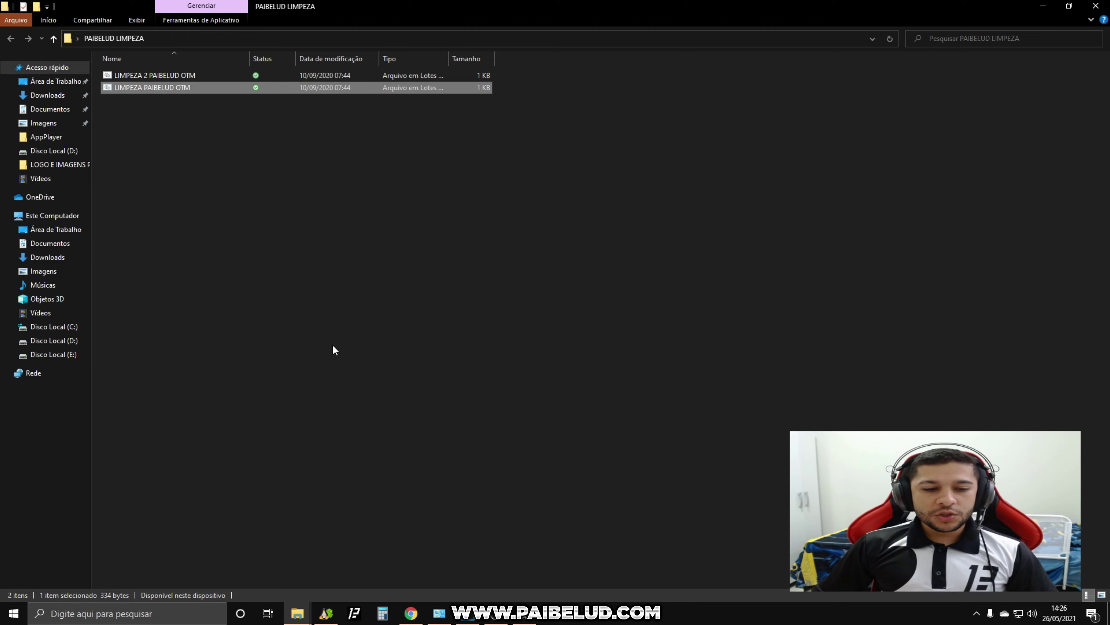
Reopen the user's Temp folder with the Run command and select all remaining files to check what is left.
{"action": "key", "text": "super"}
{"action": "key", "text": "super+r"}
{"action": "key", "text": "Return"}
{"action": "left_click_drag", "start_coordinate": [330, 308], "coordinate": [119, 50]}
{"action": "left_click", "coordinate": [251, 367]}
{"action": "left_click_drag", "start_coordinate": [670, 346], "coordinate": [136, 63]}
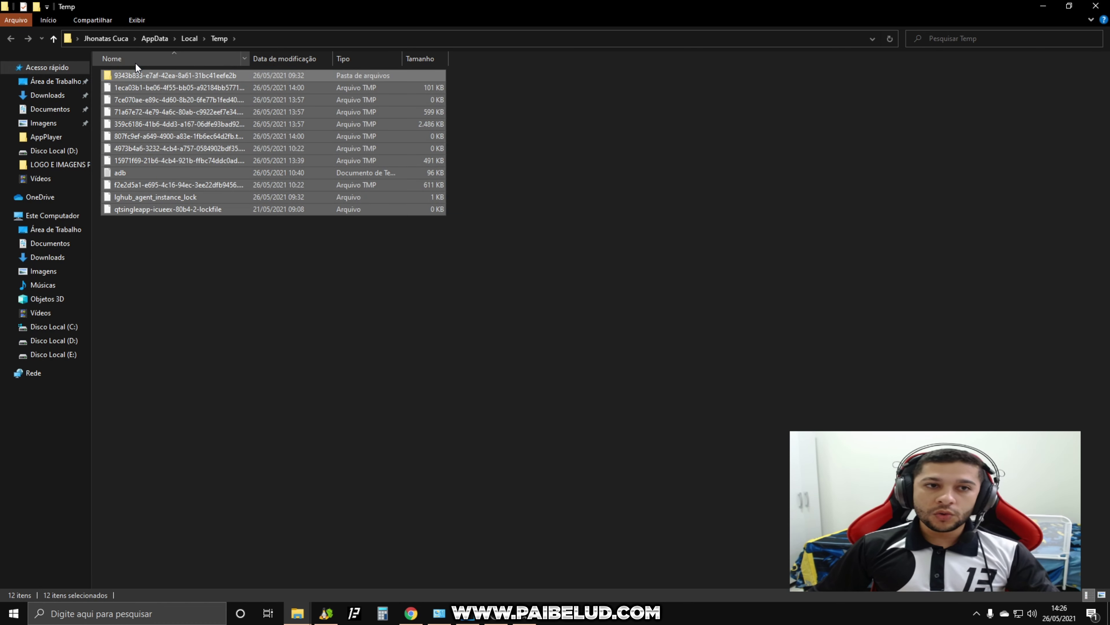
{"action": "left_click_drag", "start_coordinate": [237, 141], "coordinate": [118, 71]}
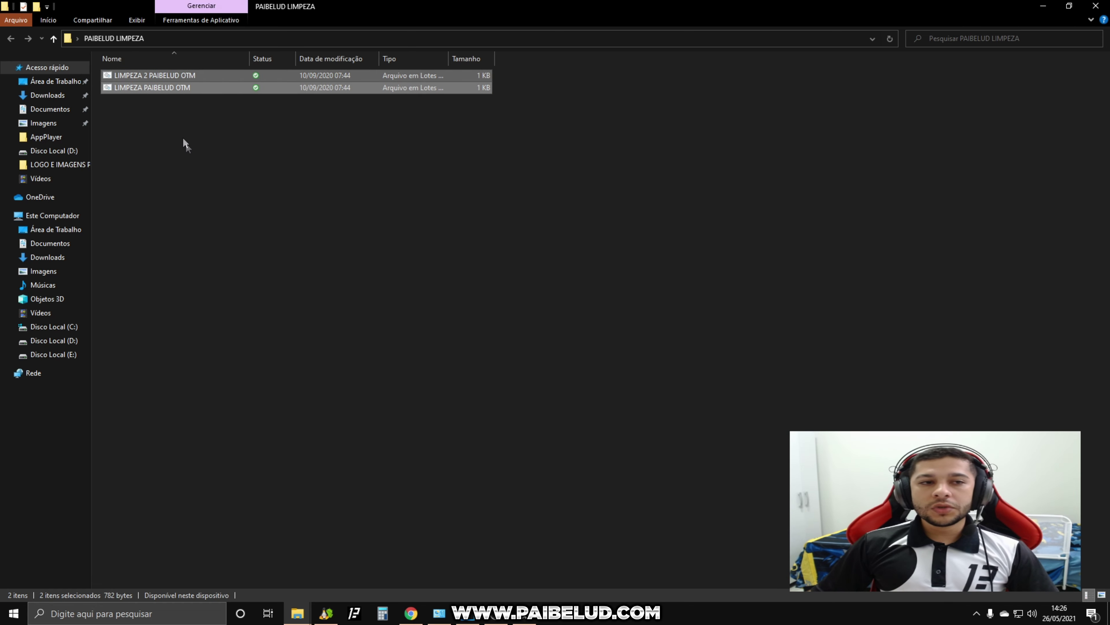
{"action": "left_click_drag", "start_coordinate": [273, 137], "coordinate": [117, 76]}
{"action": "left_click_drag", "start_coordinate": [211, 133], "coordinate": [132, 78]}
{"action": "left_click_drag", "start_coordinate": [243, 133], "coordinate": [192, 88]}
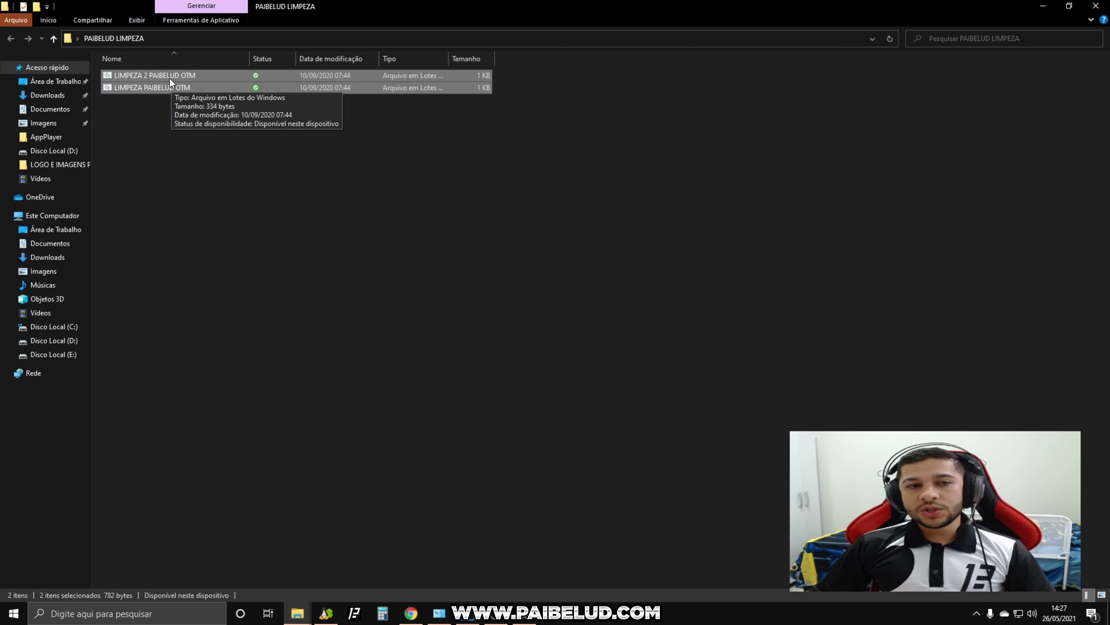
{"action": "left_click_drag", "start_coordinate": [248, 119], "coordinate": [142, 74]}
{"action": "left_click_drag", "start_coordinate": [233, 117], "coordinate": [110, 63]}
{"action": "right_click", "coordinate": [126, 73]}
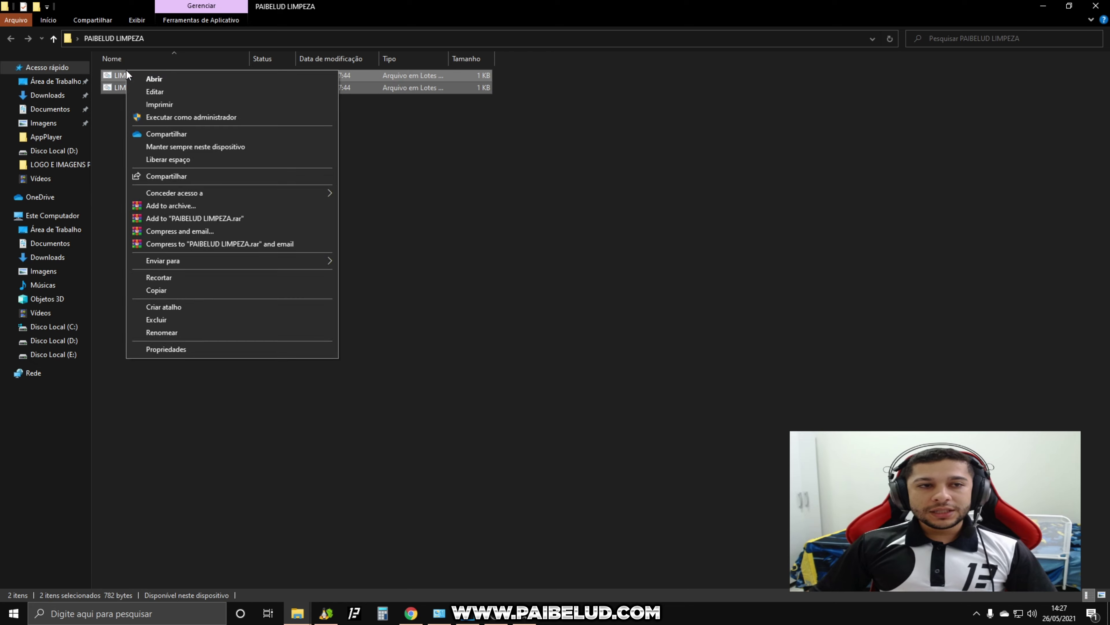
{"action": "left_click", "coordinate": [445, 148]}
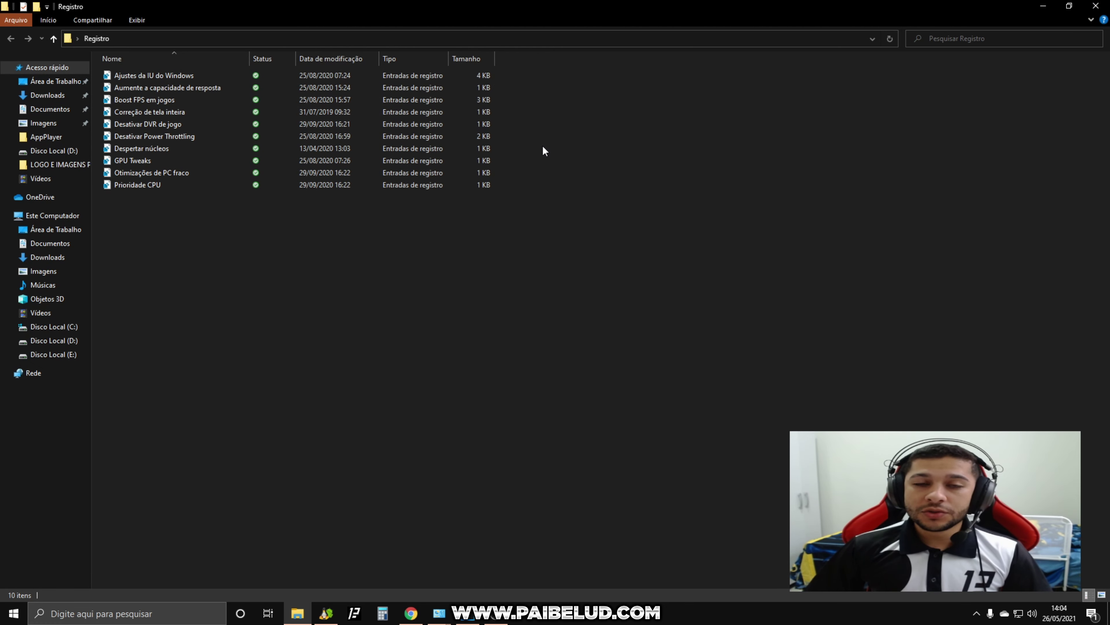
{"action": "left_click_drag", "start_coordinate": [297, 284], "coordinate": [105, 46]}
{"action": "left_click_drag", "start_coordinate": [130, 61], "coordinate": [130, 61]}
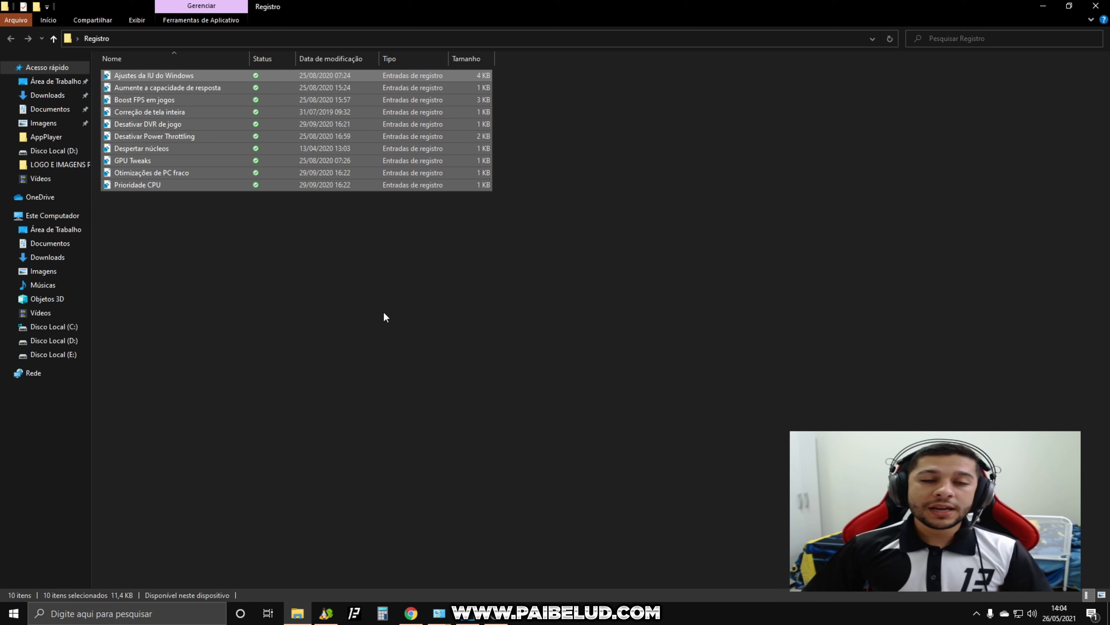
{"action": "left_click_drag", "start_coordinate": [258, 316], "coordinate": [408, 312]}
{"action": "left_click", "coordinate": [408, 311]}
{"action": "left_click_drag", "start_coordinate": [321, 233], "coordinate": [161, 127]}
{"action": "left_click", "coordinate": [253, 278]}
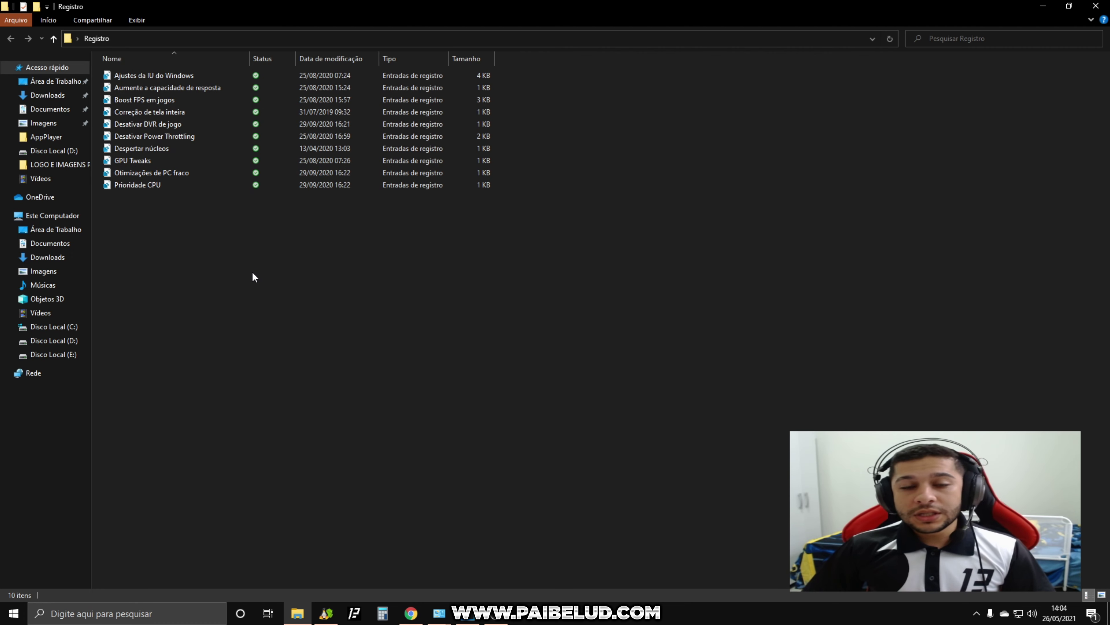
Switch to the Recuperação window, launch Restauração do Sistema and advance to the list of restore points.
{"action": "key", "text": "super"}
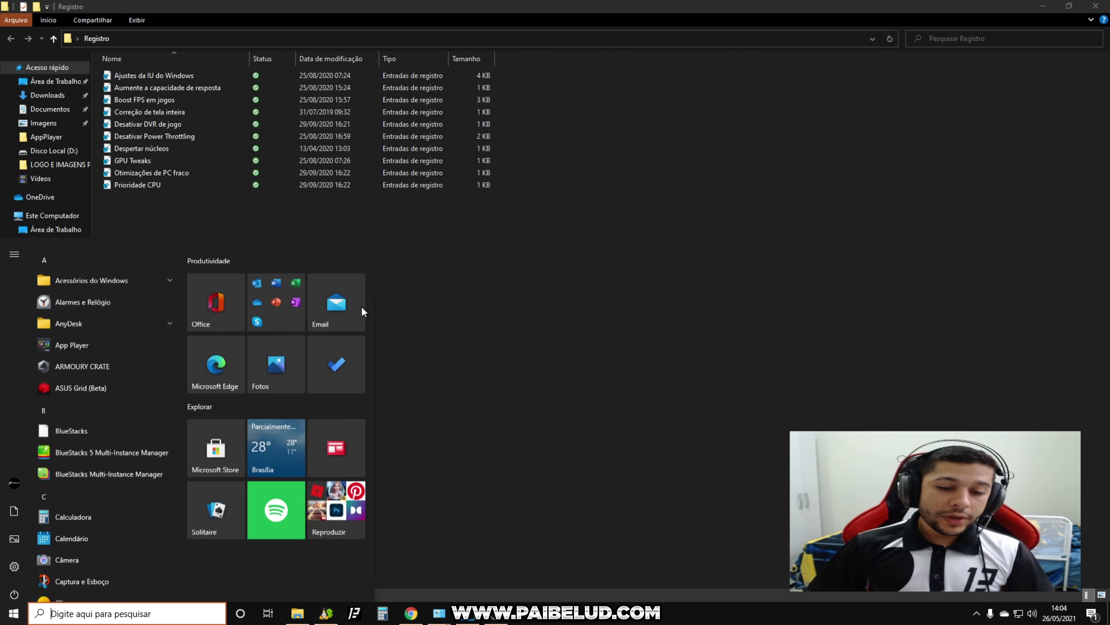
{"action": "mouse_move", "coordinate": [439, 611]}
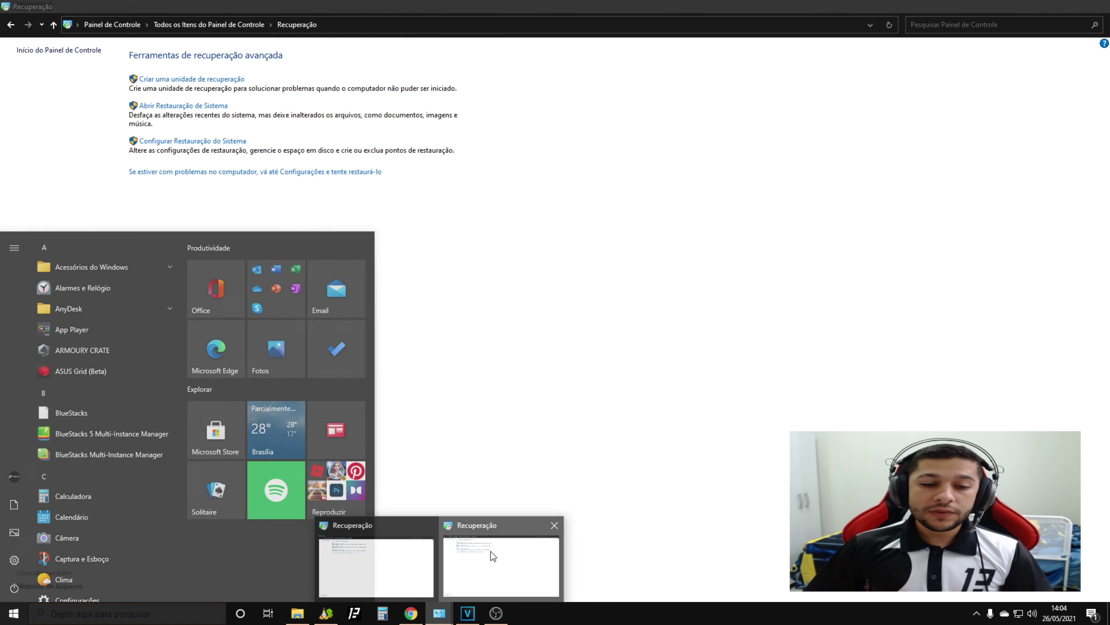
{"action": "left_click", "coordinate": [491, 555]}
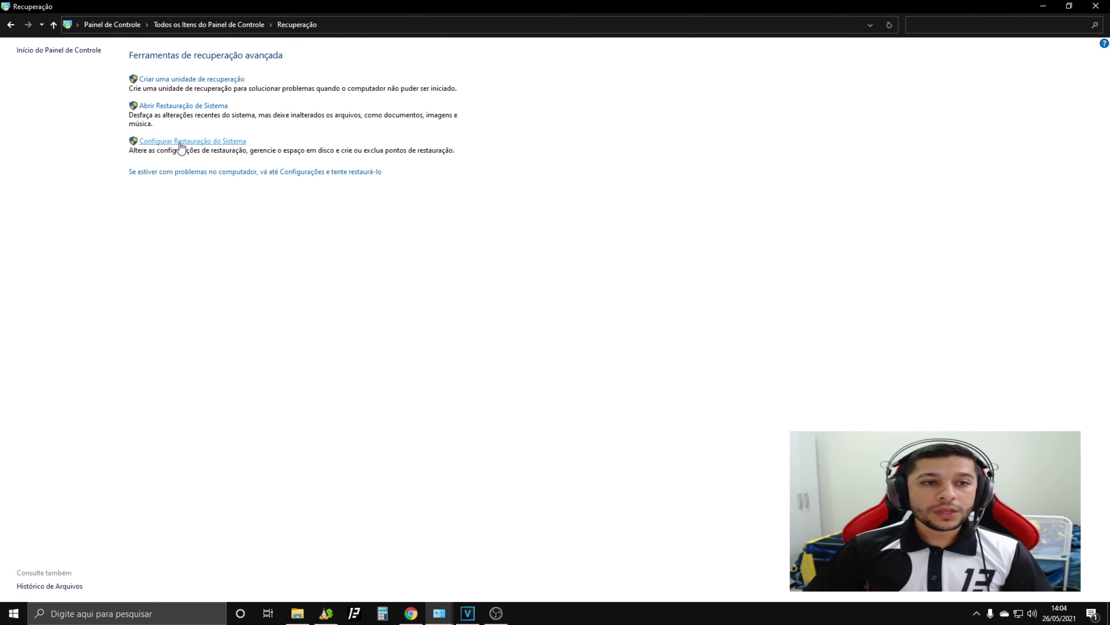
{"action": "left_click", "coordinate": [185, 107]}
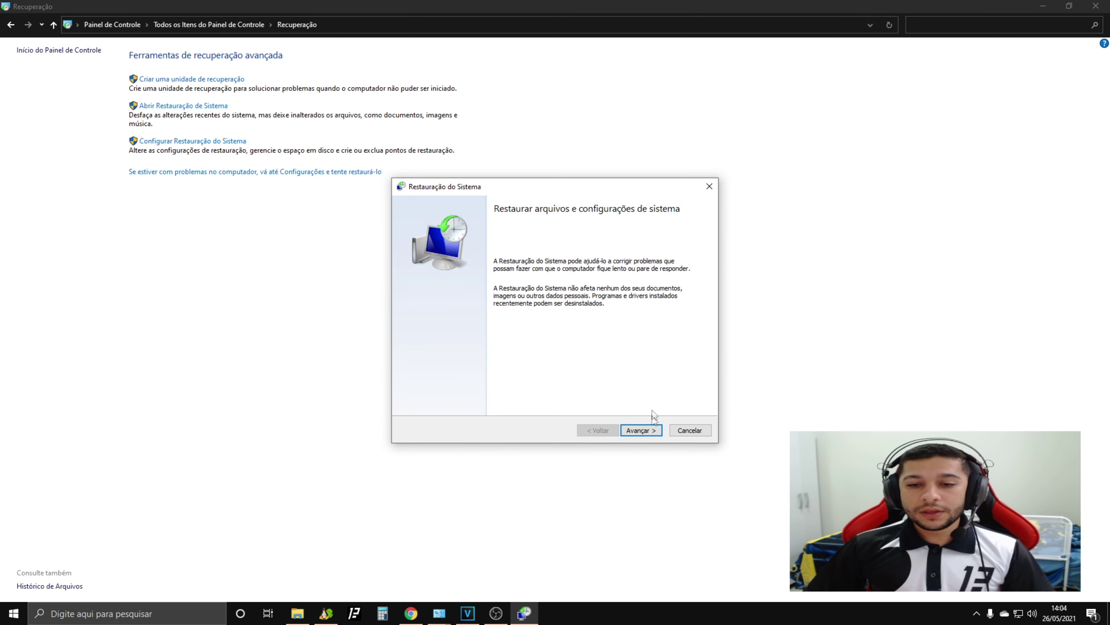
{"action": "left_click", "coordinate": [643, 431]}
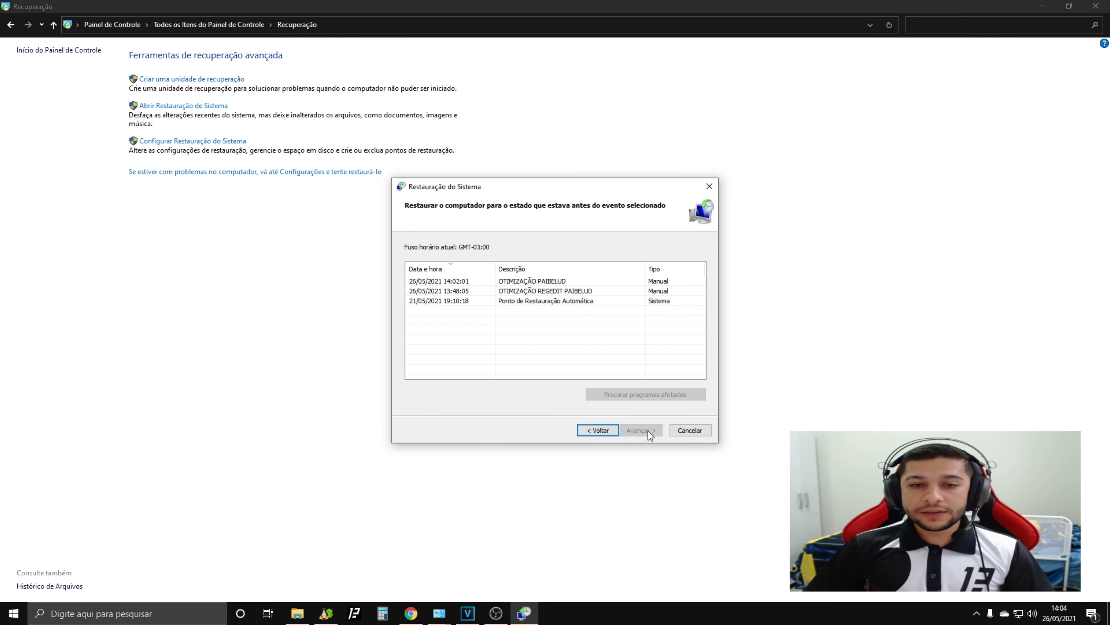
Choose the OTIMIZAÇÃO PAIBELUD restore point, advance to its confirmation page, and cancel the restore.
{"action": "left_click", "coordinate": [562, 281]}
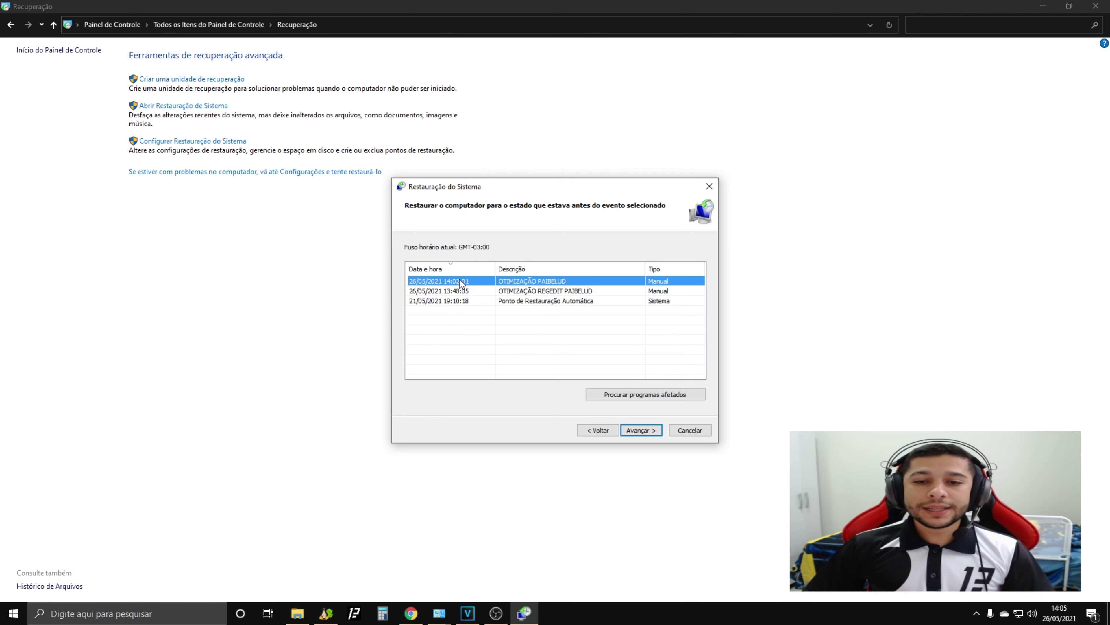
{"action": "left_click", "coordinate": [638, 432]}
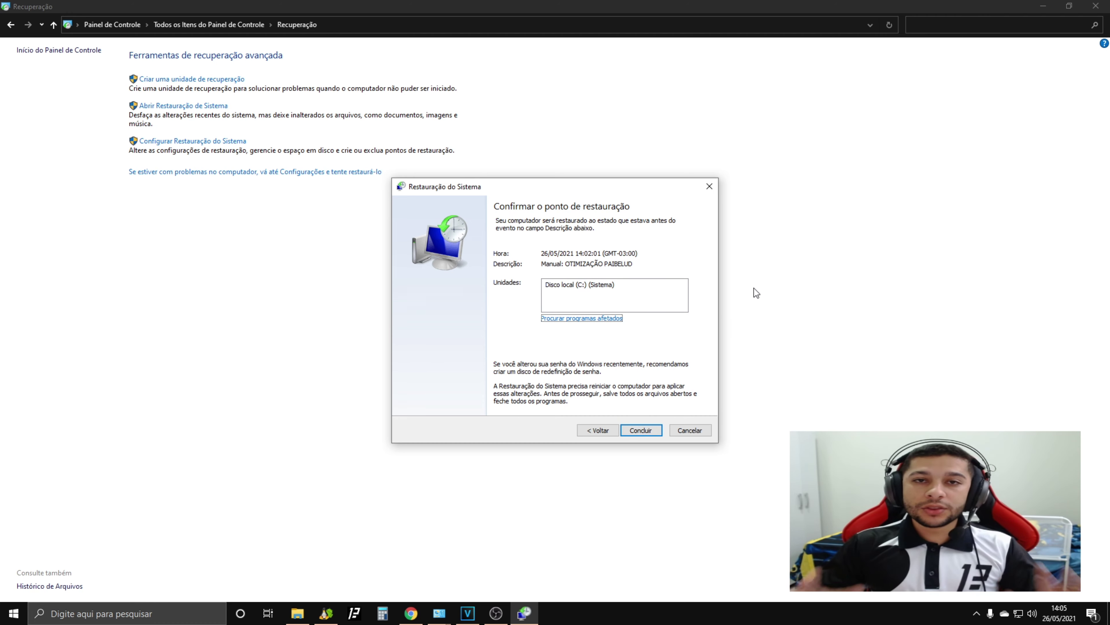
{"action": "key", "text": "Escape"}
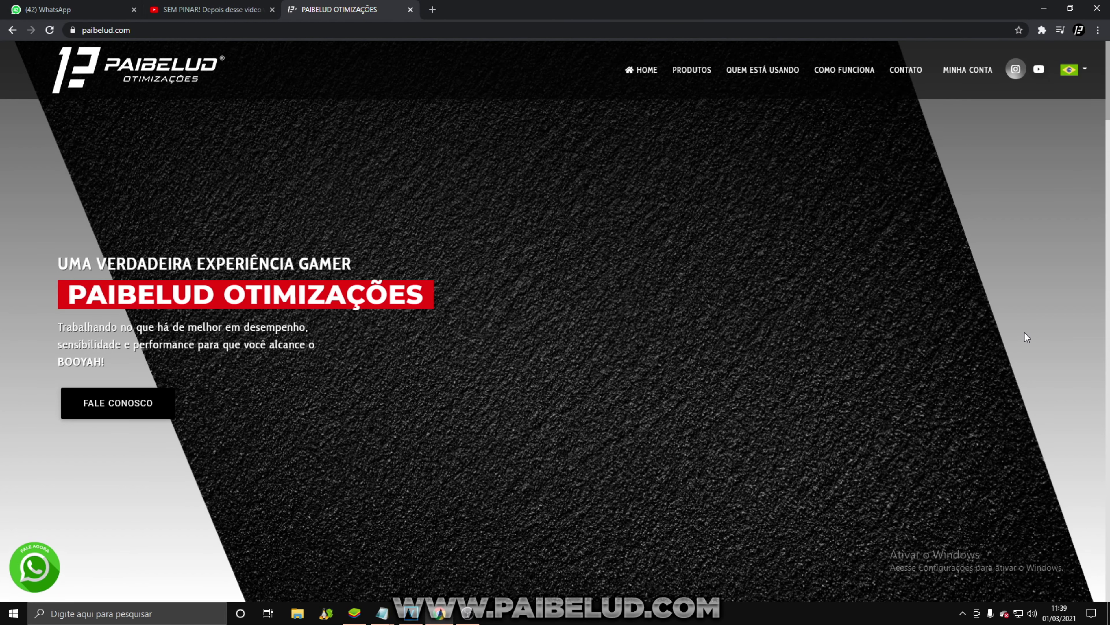
Look through the product offers on the paibelud.com home page down to the QUEM JÁ ESTÁ USANDO section.
{"action": "scroll", "coordinate": [983, 333], "scroll_direction": "down", "scroll_amount": 10}
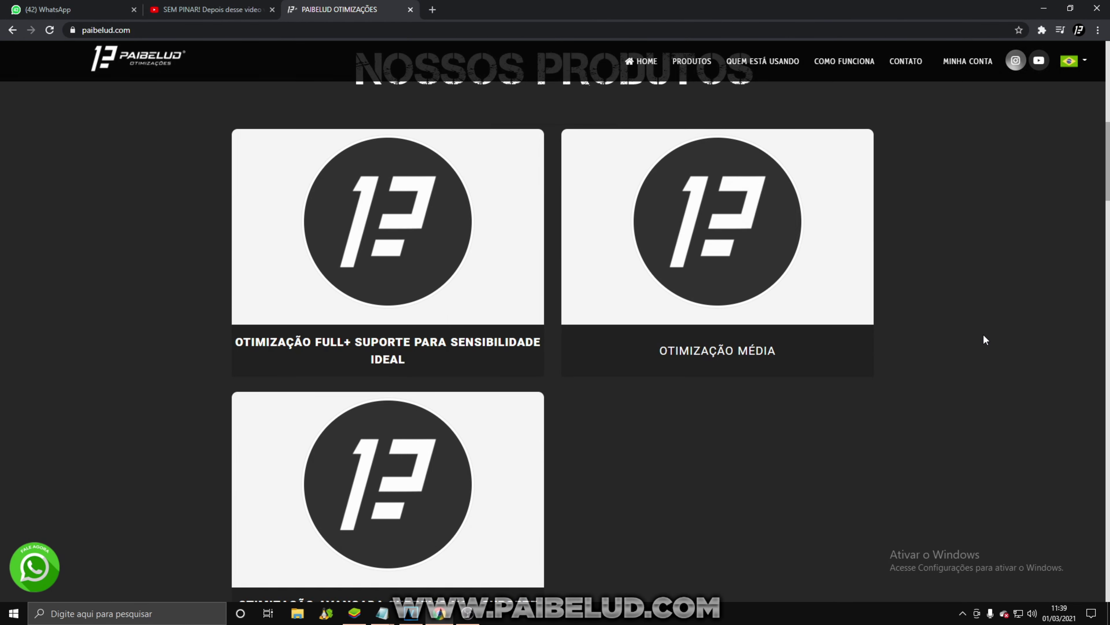
{"action": "scroll", "coordinate": [983, 335], "scroll_direction": "down", "scroll_amount": 5}
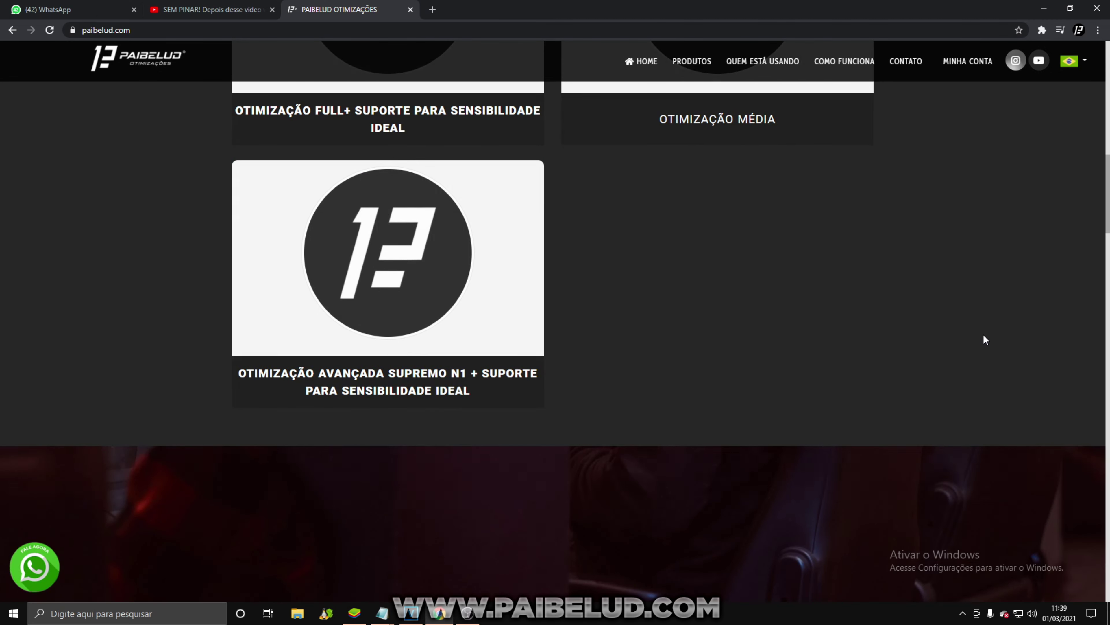
{"action": "scroll", "coordinate": [986, 340], "scroll_direction": "down", "scroll_amount": 1}
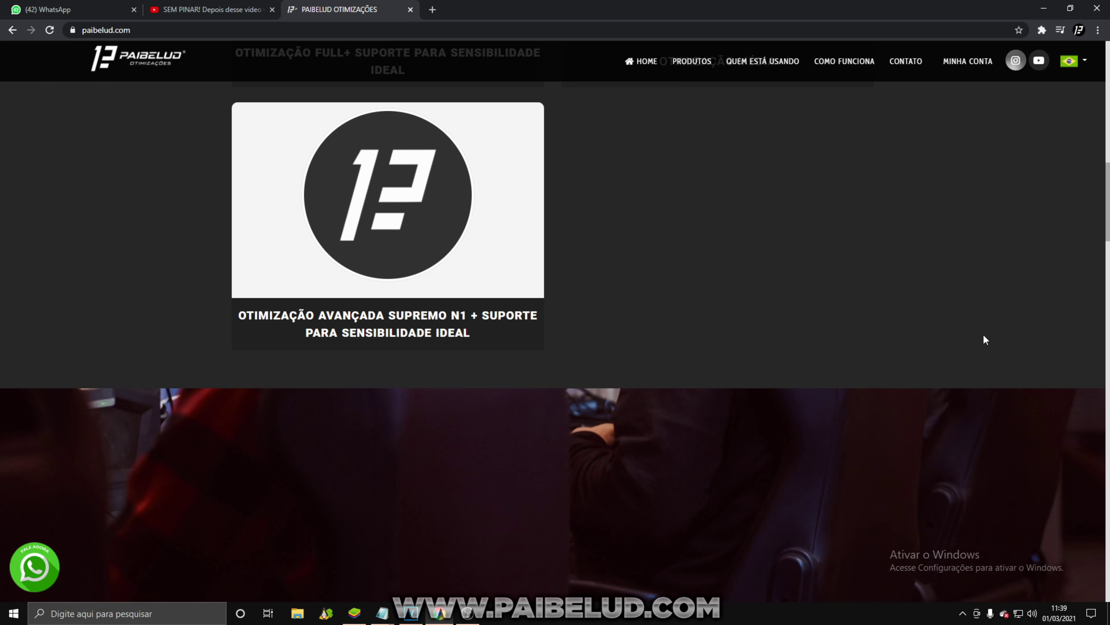
{"action": "scroll", "coordinate": [984, 335], "scroll_direction": "down", "scroll_amount": 3}
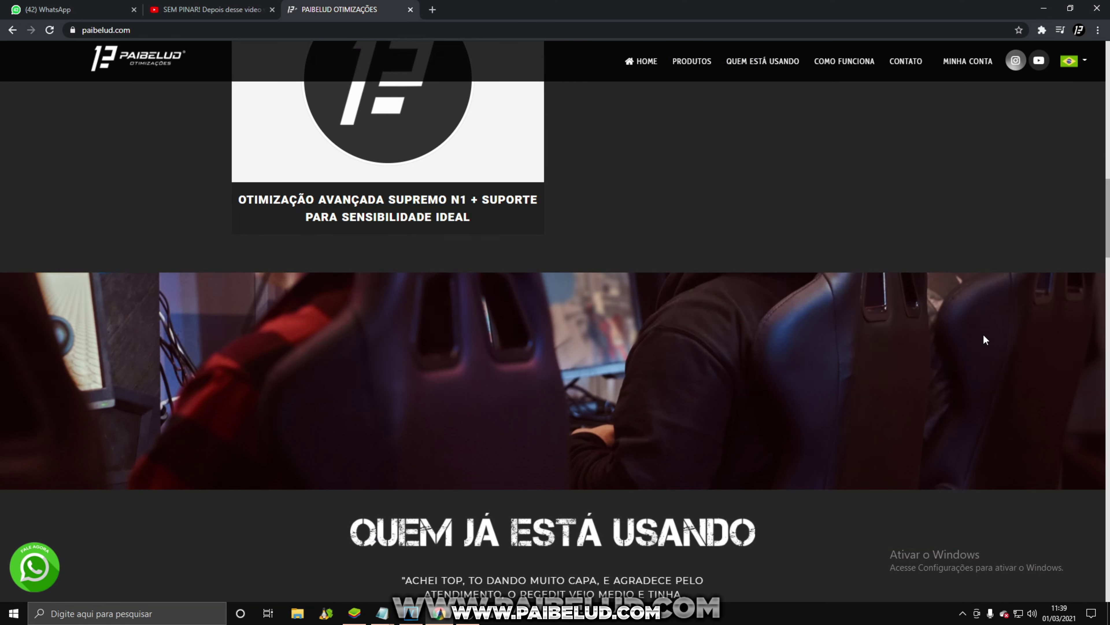